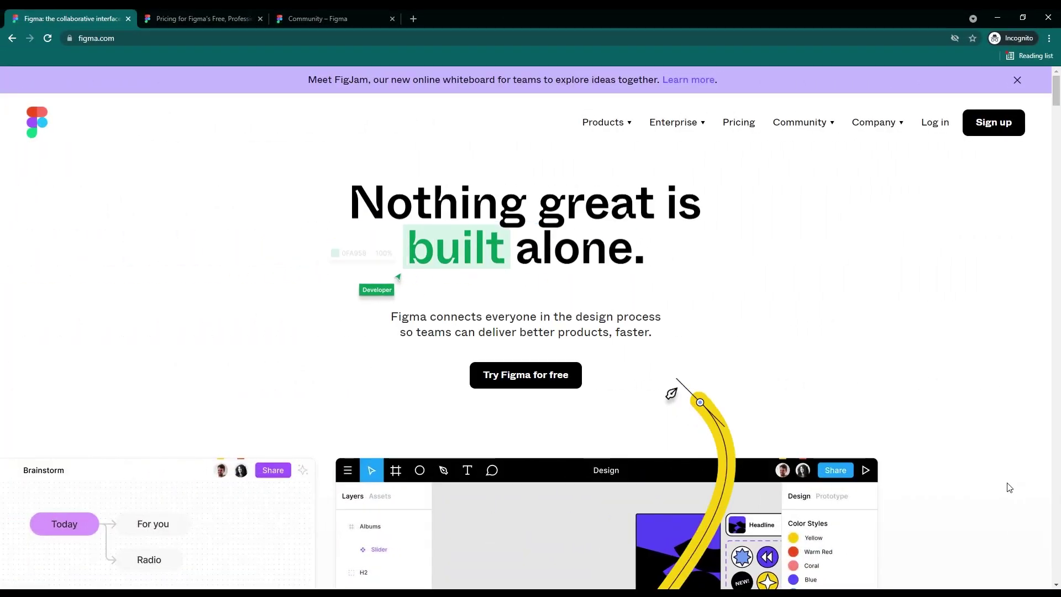
scroll(1004, 486, "down", 1)
scroll(1003, 486, "down", 3)
scroll(1003, 485, "down", 5)
scroll(1003, 486, "down", 2)
scroll(1004, 485, "down", 2)
scroll(1003, 485, "down", 2)
scroll(1003, 486, "down", 2)
scroll(1003, 486, "down", 2)
scroll(1003, 486, "down", 2)
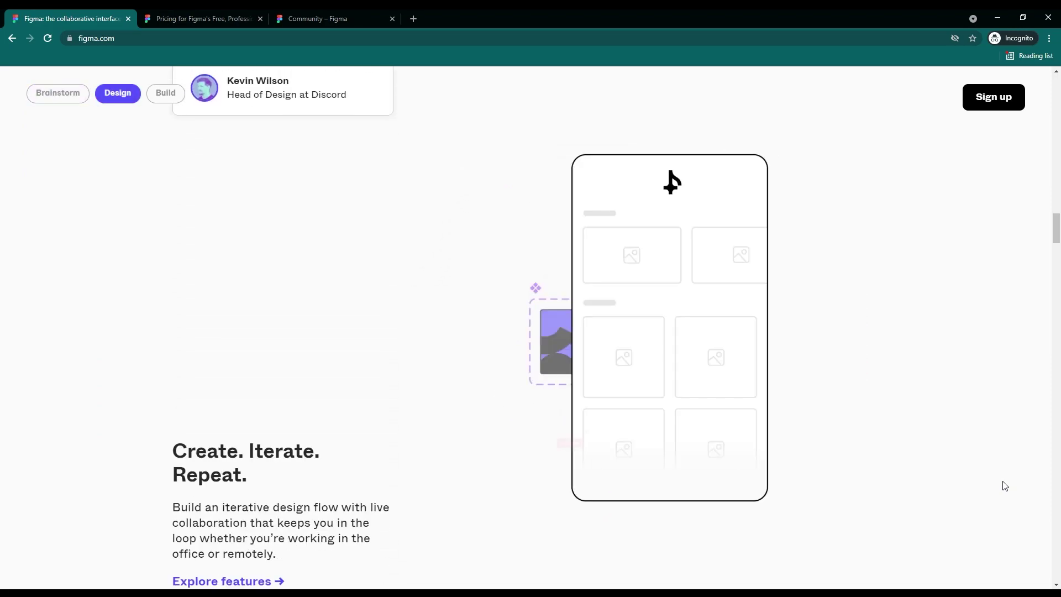
scroll(1003, 486, "down", 2)
scroll(1003, 486, "down", 2)
scroll(1003, 485, "down", 2)
scroll(1003, 486, "down", 2)
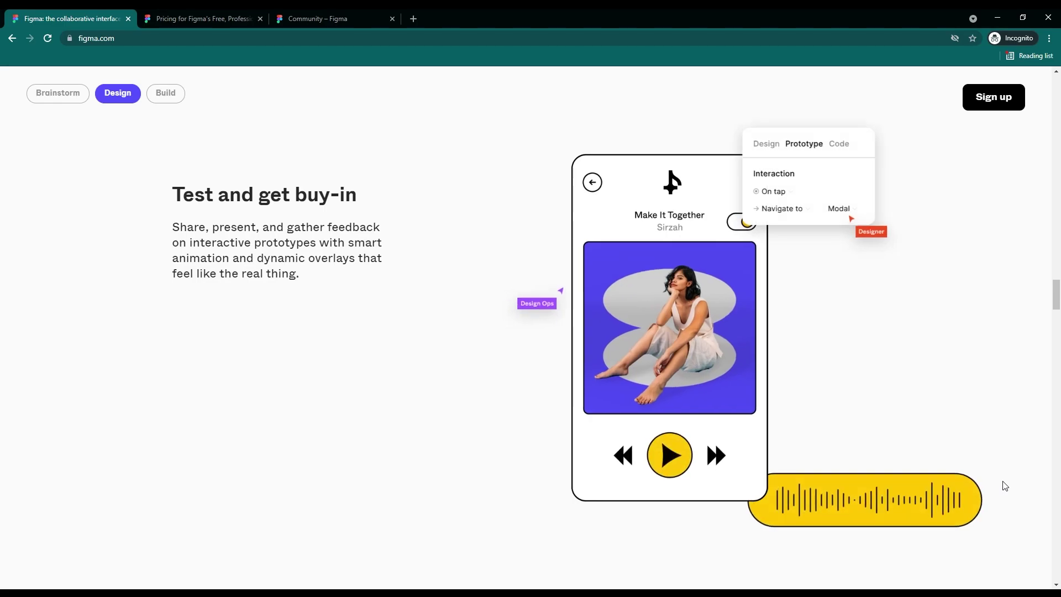
scroll(1003, 486, "down", 2)
scroll(1003, 486, "down", 2)
scroll(1002, 486, "down", 2)
scroll(1003, 486, "down", 2)
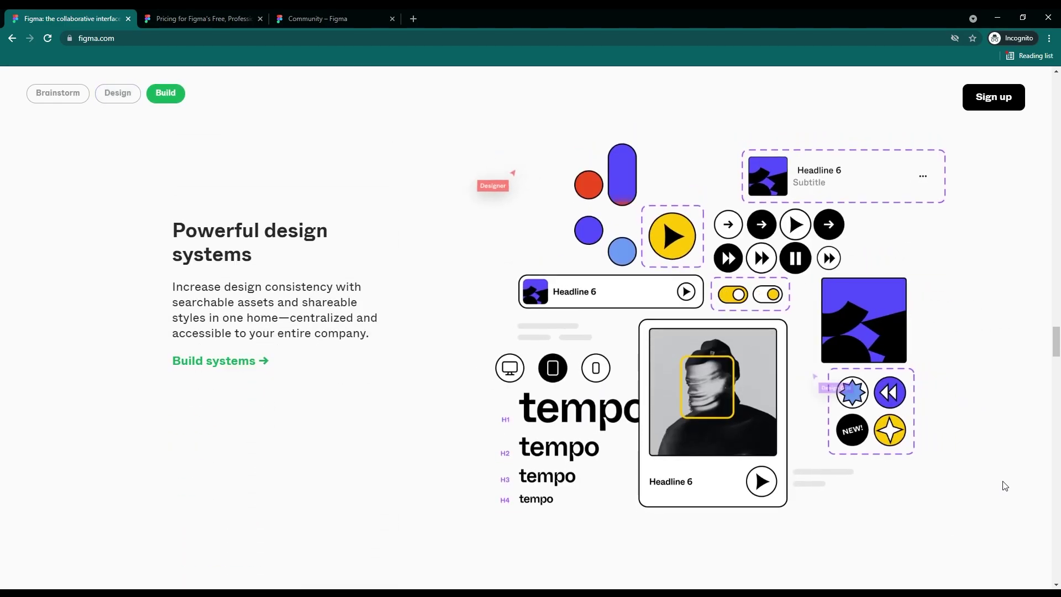
scroll(1003, 486, "down", 2)
scroll(1002, 485, "down", 2)
scroll(1002, 486, "down", 2)
scroll(1003, 485, "down", 2)
scroll(1003, 486, "down", 2)
scroll(1002, 485, "down", 3)
scroll(1001, 485, "down", 3)
scroll(1001, 486, "down", 2)
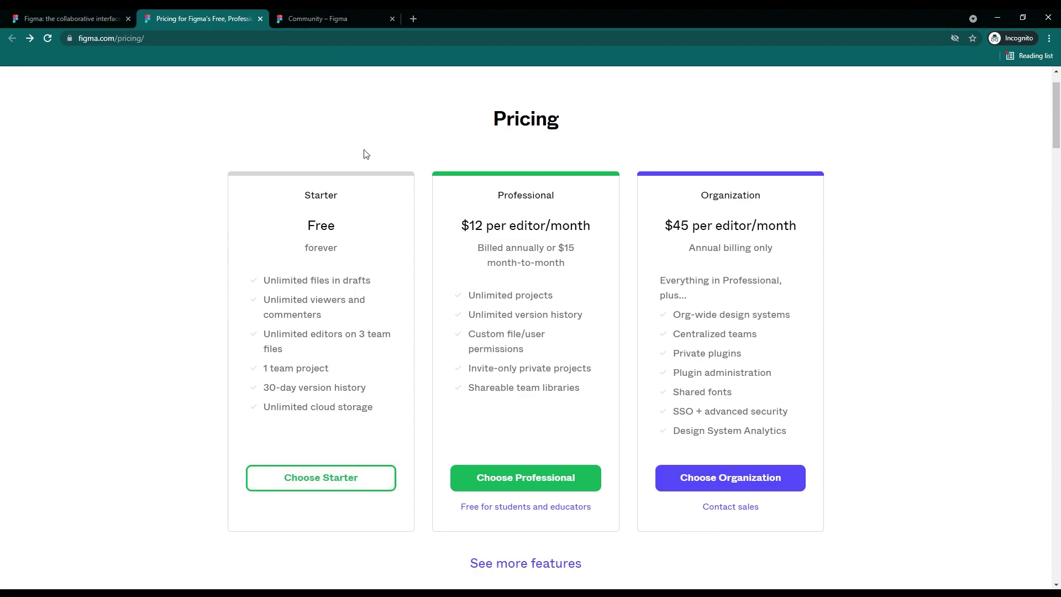
Step: Go back to the Figma homepage tab
left_click(71, 18)
mouse_move(801, 122)
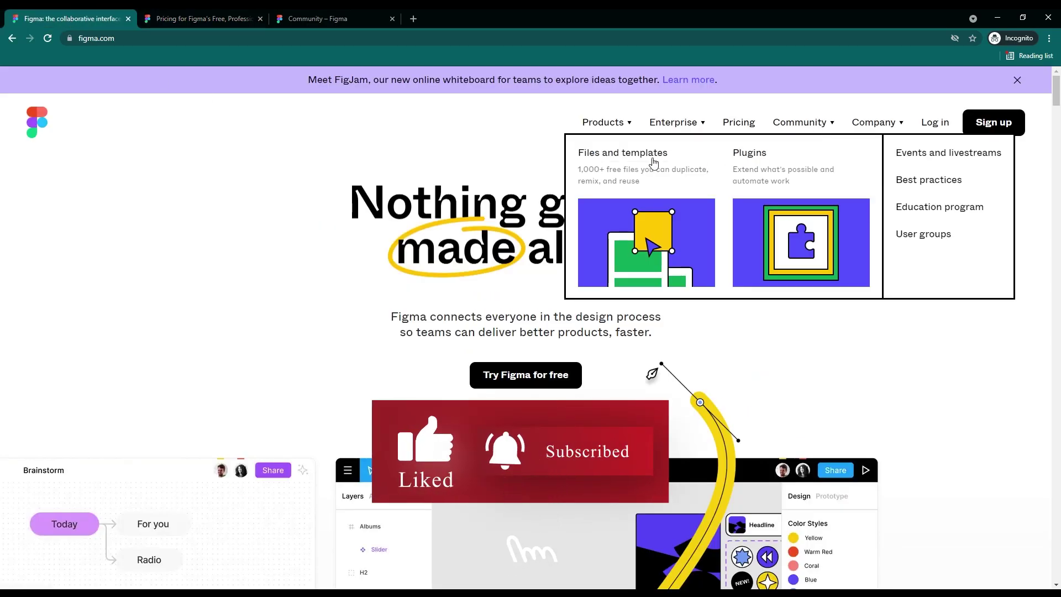
Step: Switch to the 'Community – Figma' explore page tab
left_click(318, 18)
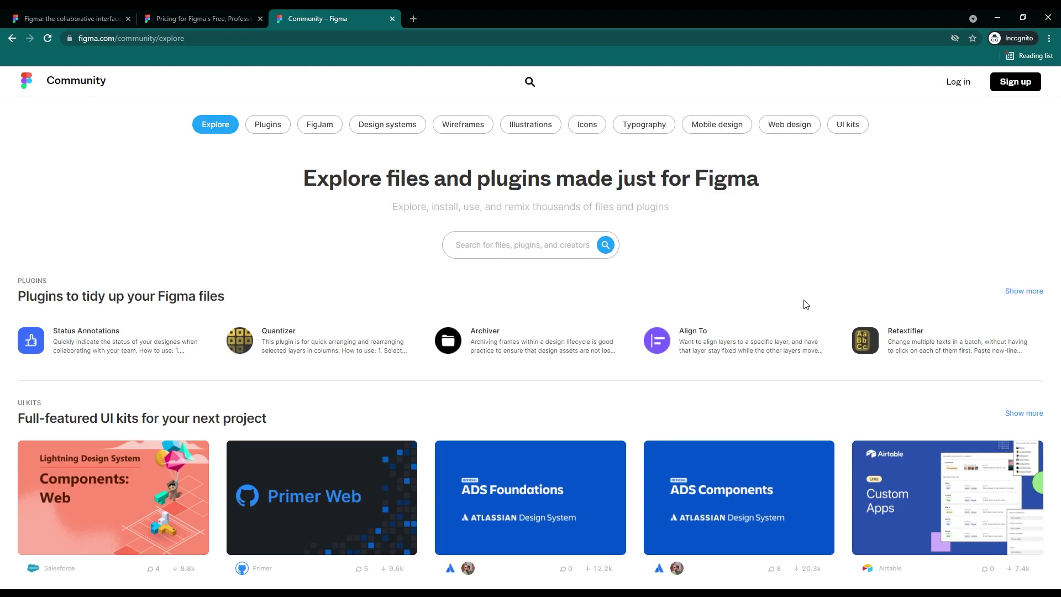
scroll(803, 305, "down", 3)
scroll(549, 293, "down", 1)
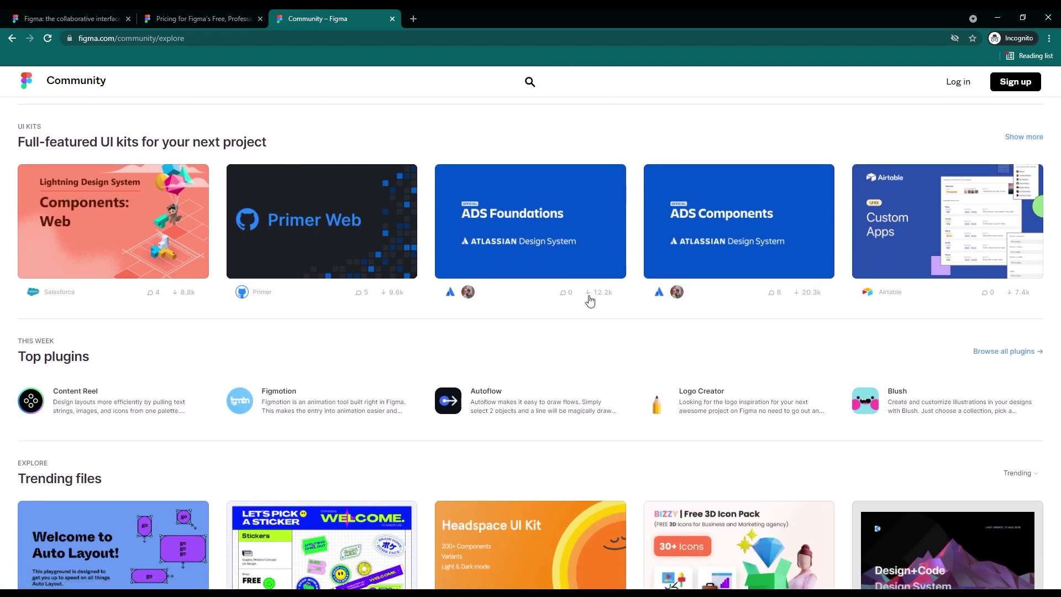
scroll(547, 345, "down", 3)
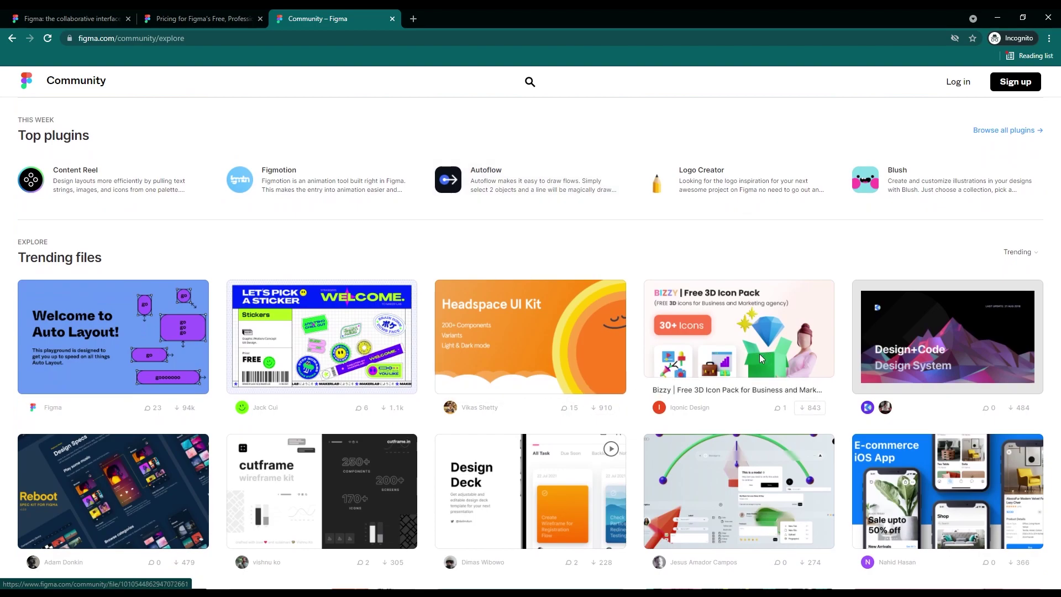
scroll(759, 353, "down", 3)
scroll(759, 356, "down", 2)
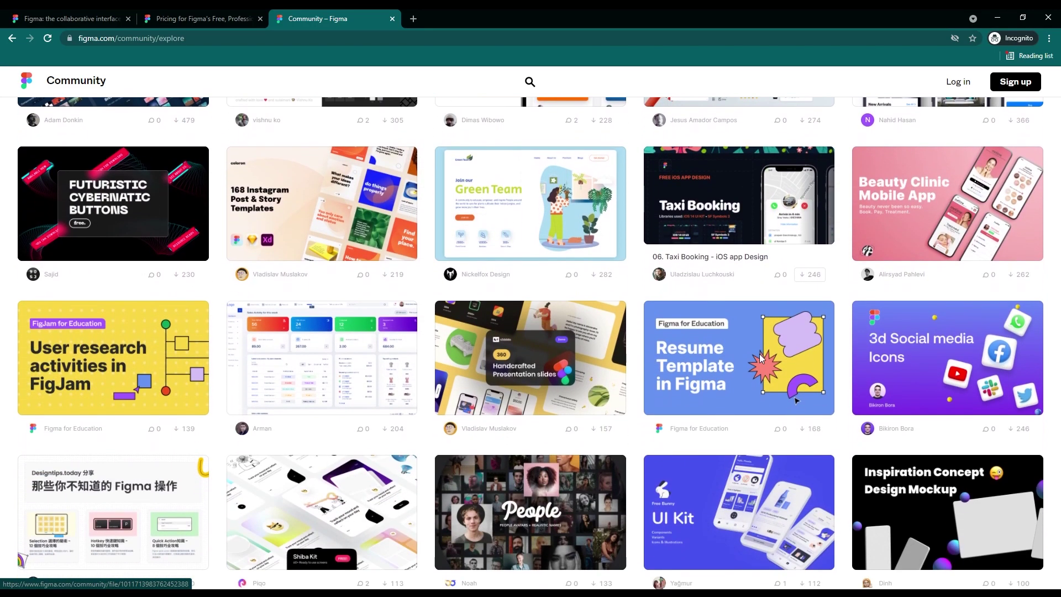
scroll(760, 358, "down", 1)
scroll(759, 358, "down", 2)
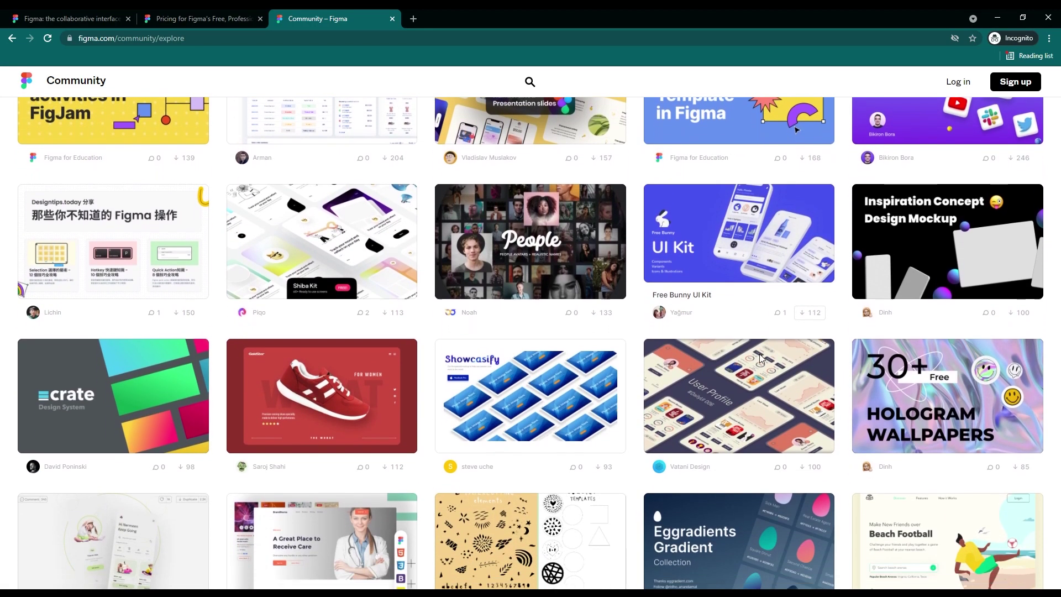
scroll(759, 358, "down", 2)
scroll(759, 358, "down", 3)
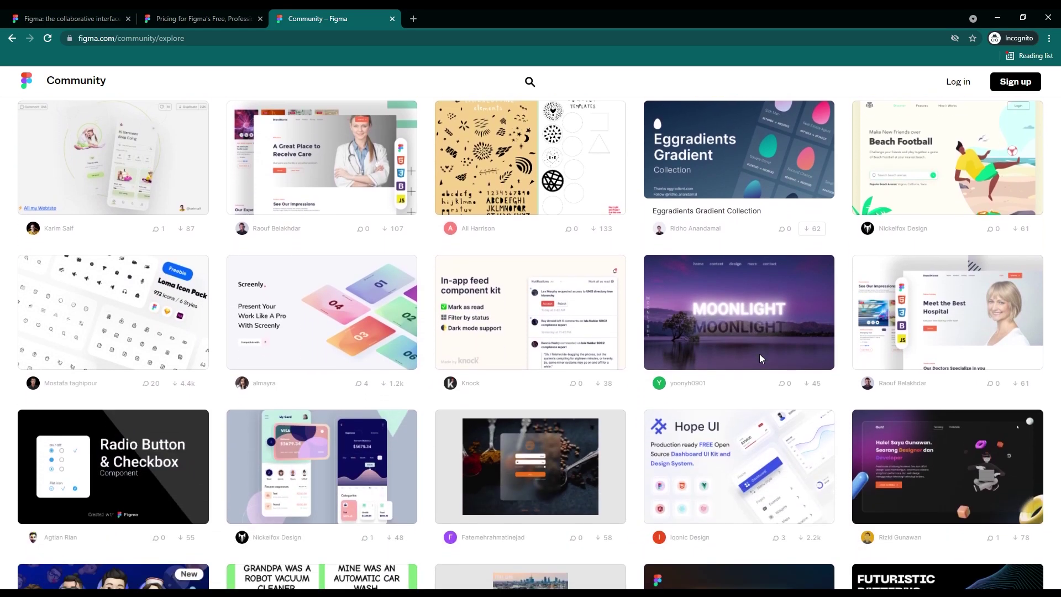
scroll(760, 354, "down", 1)
scroll(759, 354, "down", 1)
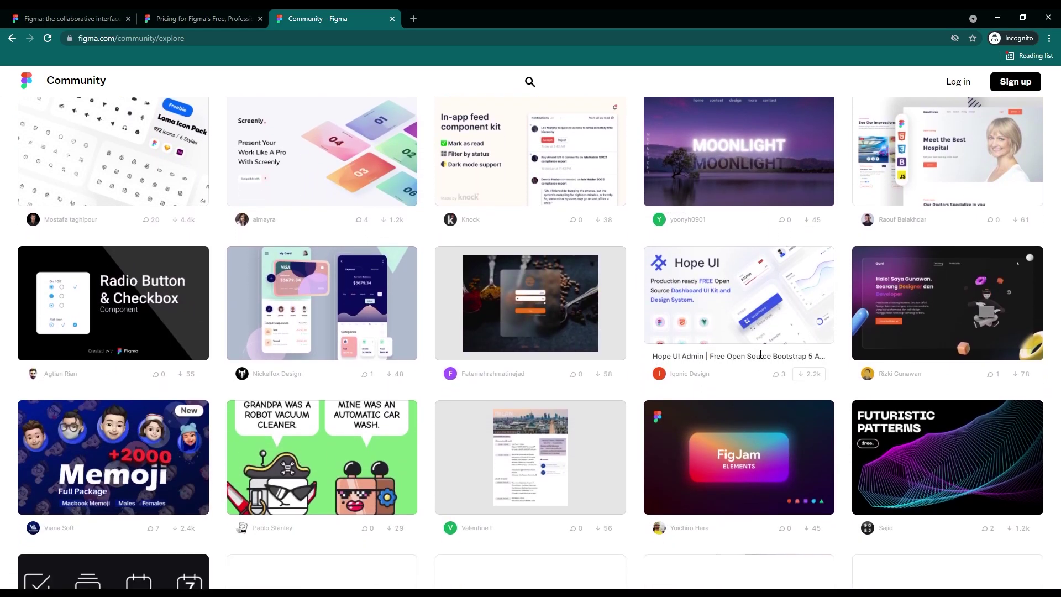
scroll(761, 354, "up", 2)
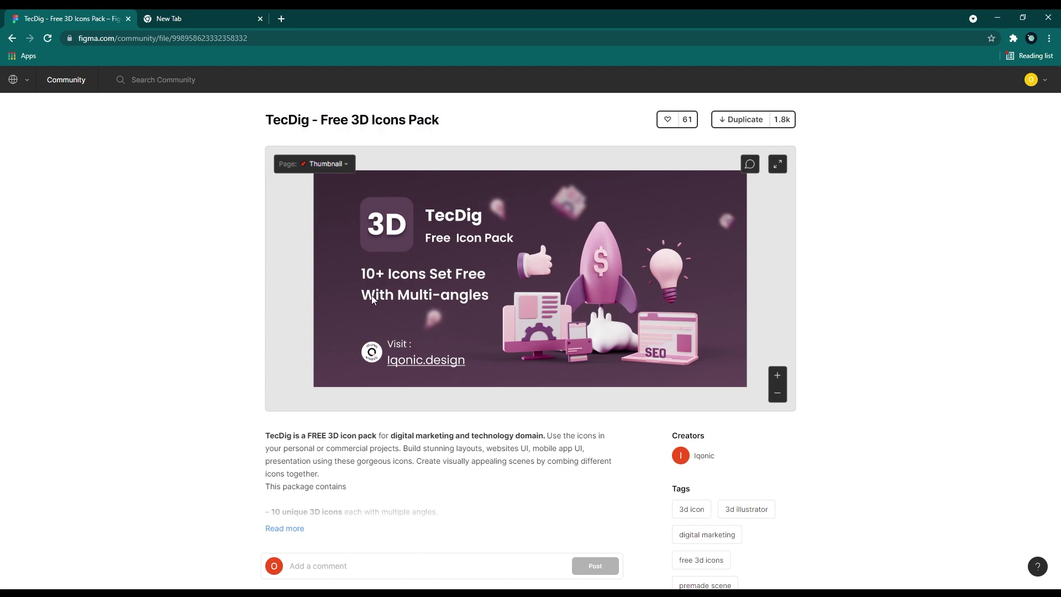
scroll(374, 503, "down", 2)
scroll(316, 450, "up", 1)
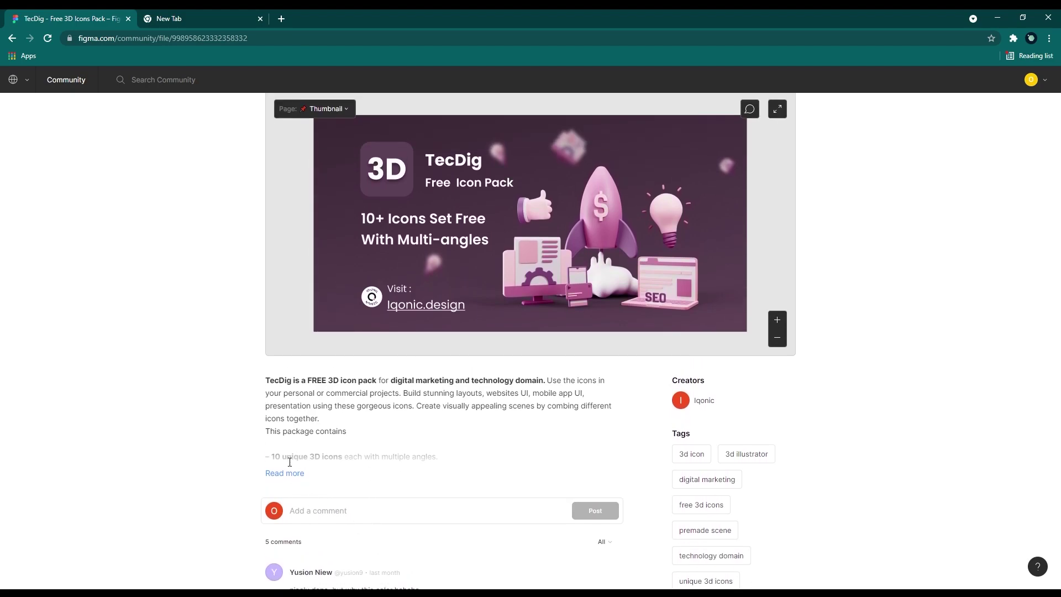
Step: Expand the full TecDig description, then bring up the preview's page list to choose Library
left_click(287, 474)
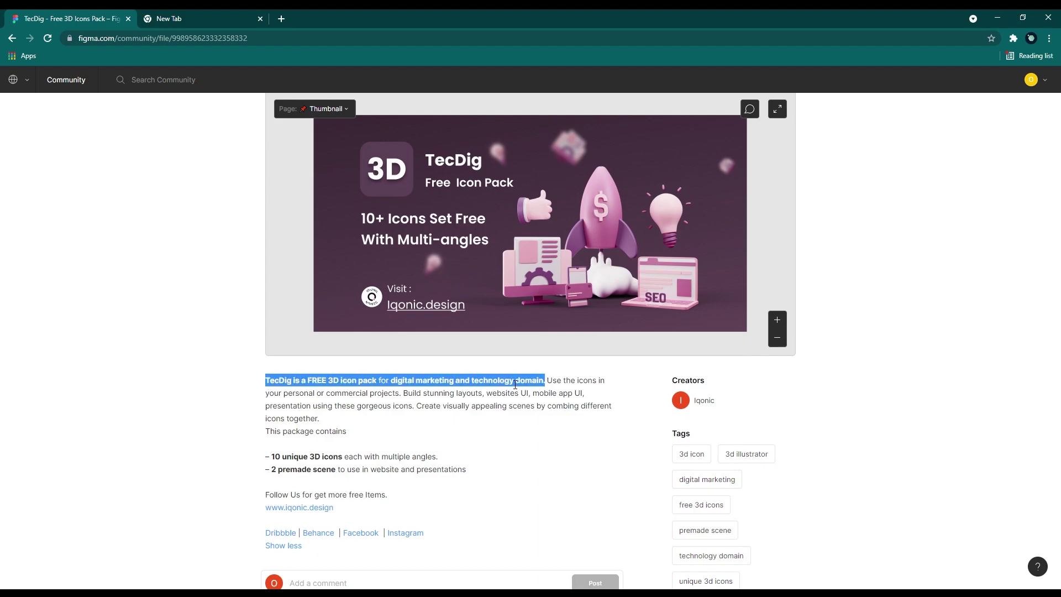
left_click(537, 450)
scroll(536, 450, "down", 1)
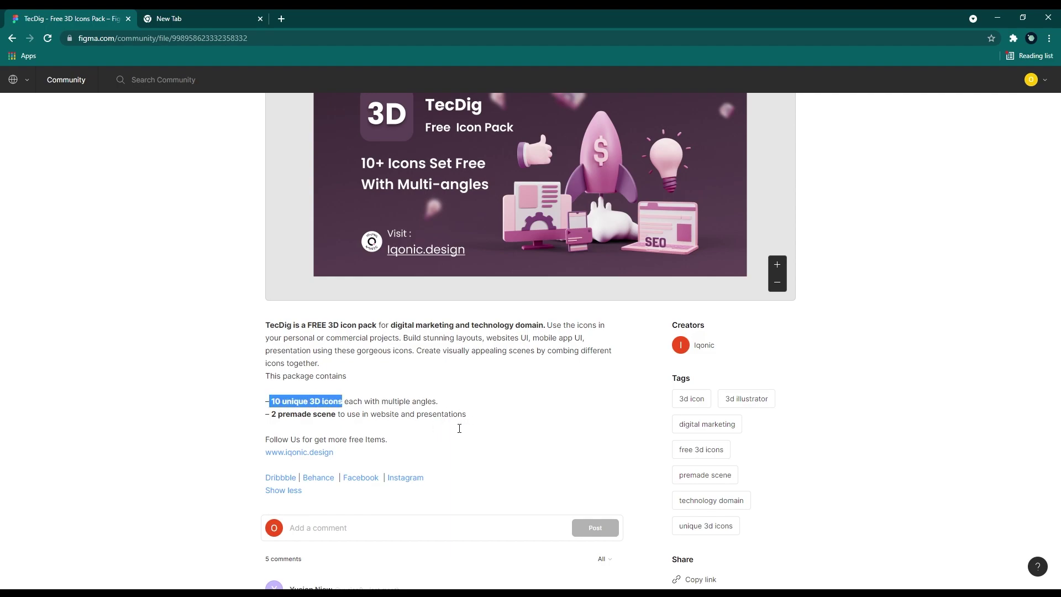
scroll(535, 451, "up", 2)
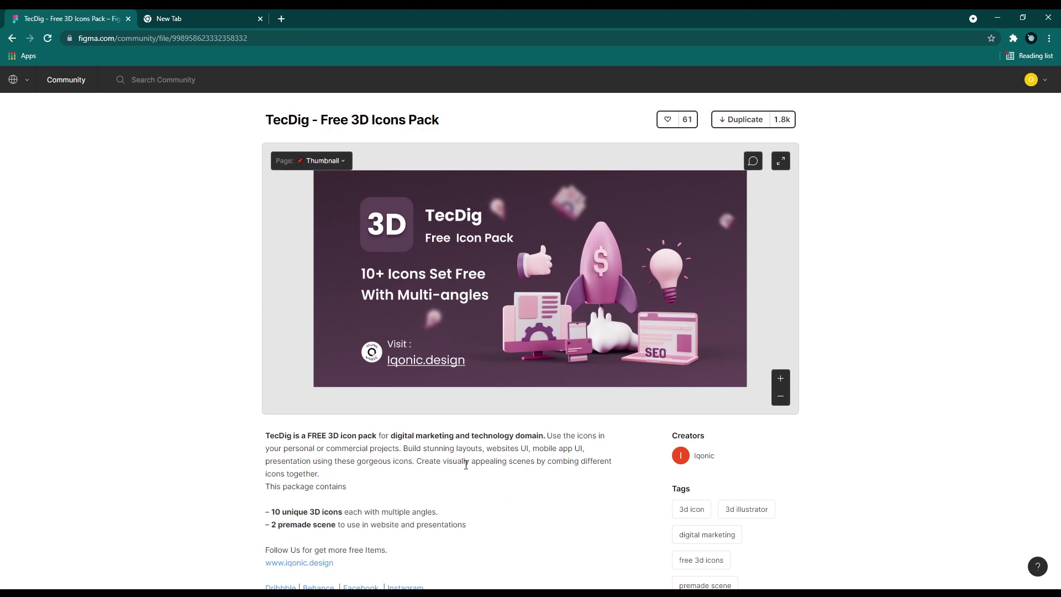
left_click(344, 160)
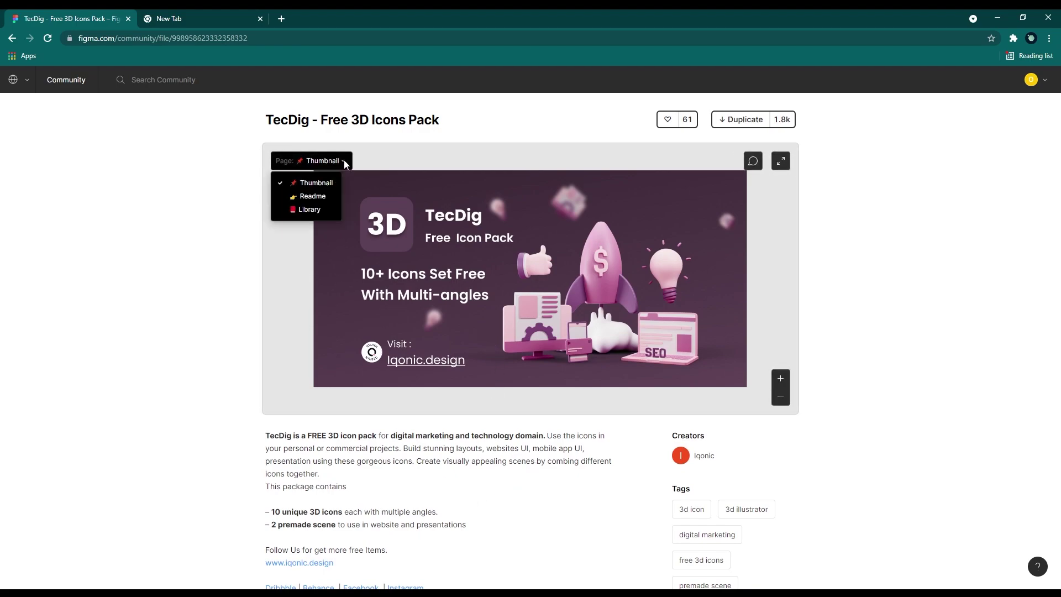
left_click(312, 210)
scroll(475, 246, "up", 3)
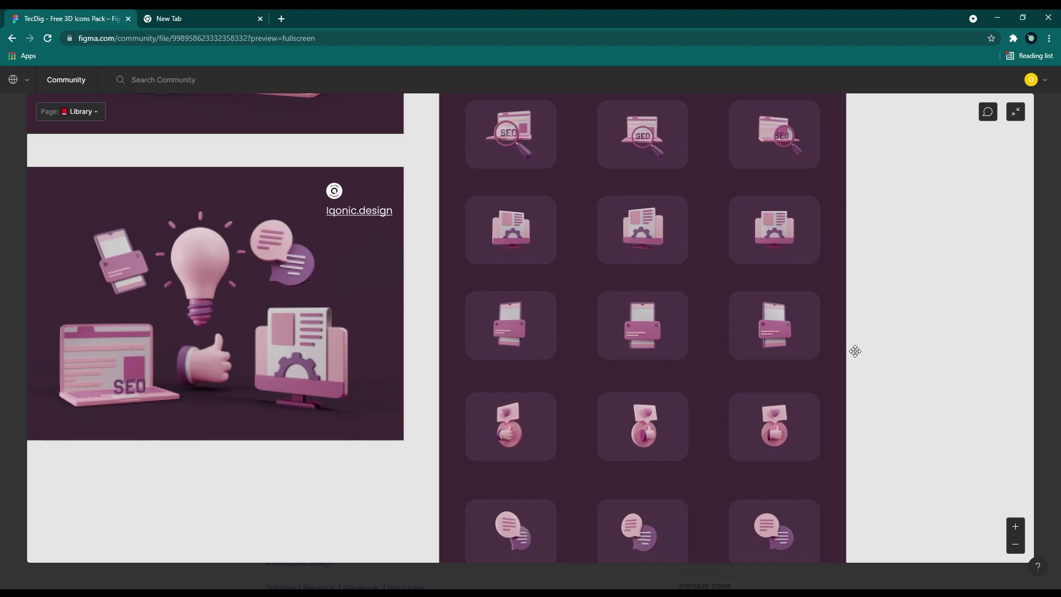
scroll(699, 360, "up", 2)
scroll(698, 359, "up", 2)
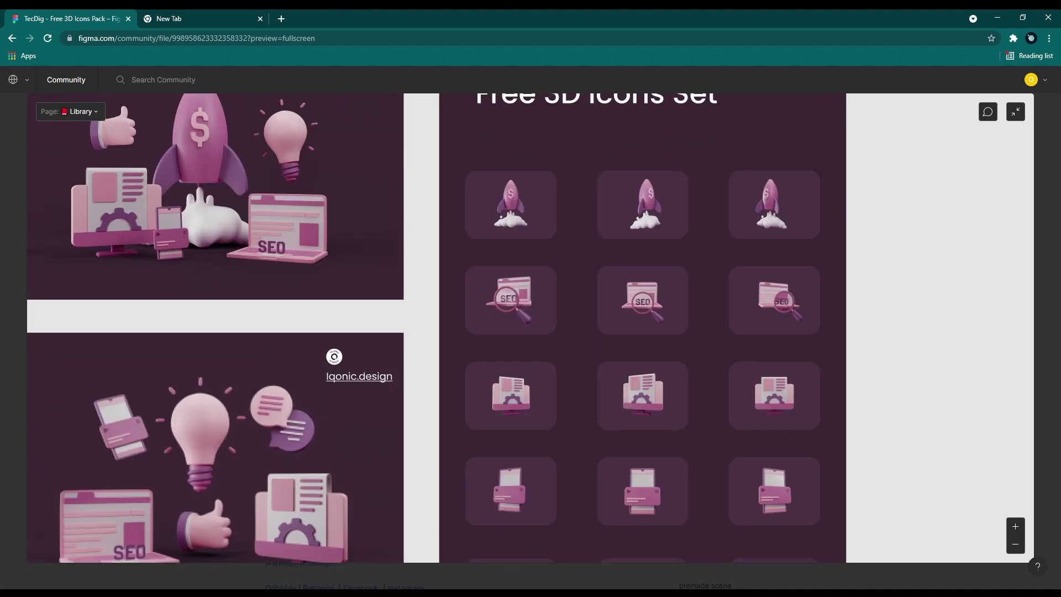
scroll(652, 237, "up", 3)
scroll(610, 235, "up", 2)
scroll(616, 251, "down", 2)
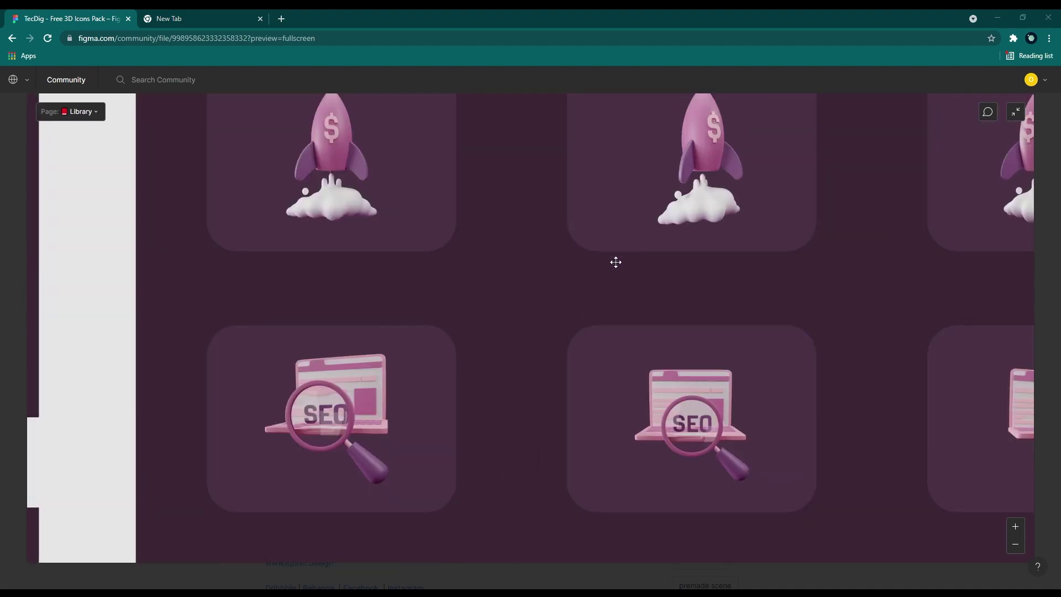
scroll(749, 300, "up", 2)
scroll(746, 371, "down", 2)
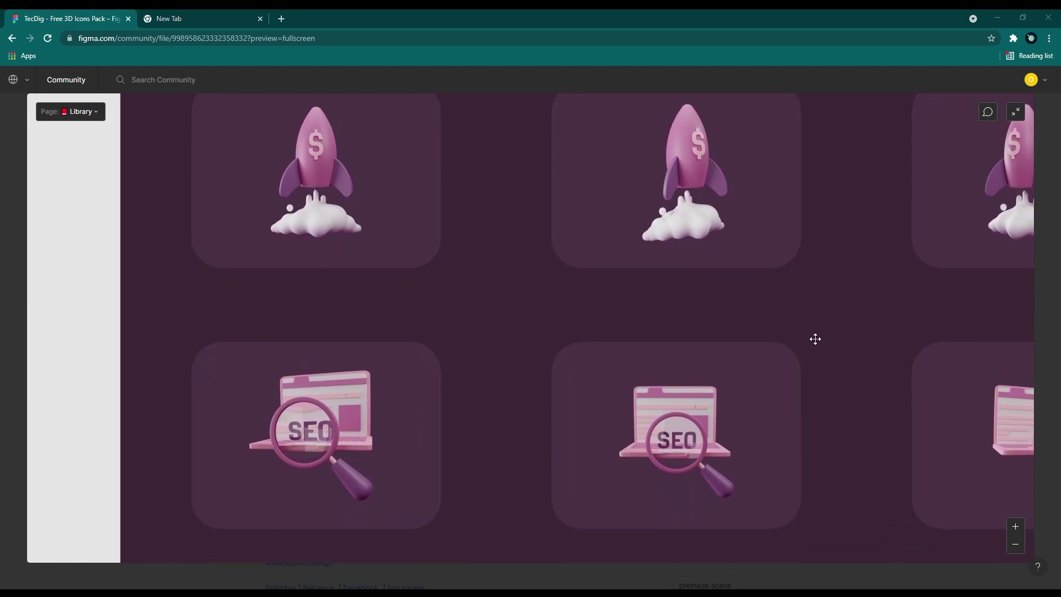
scroll(815, 338, "down", 3)
Step: Leave the fullscreen preview and duplicate the TecDig pack, proceeding through sign-up
left_click(1015, 111)
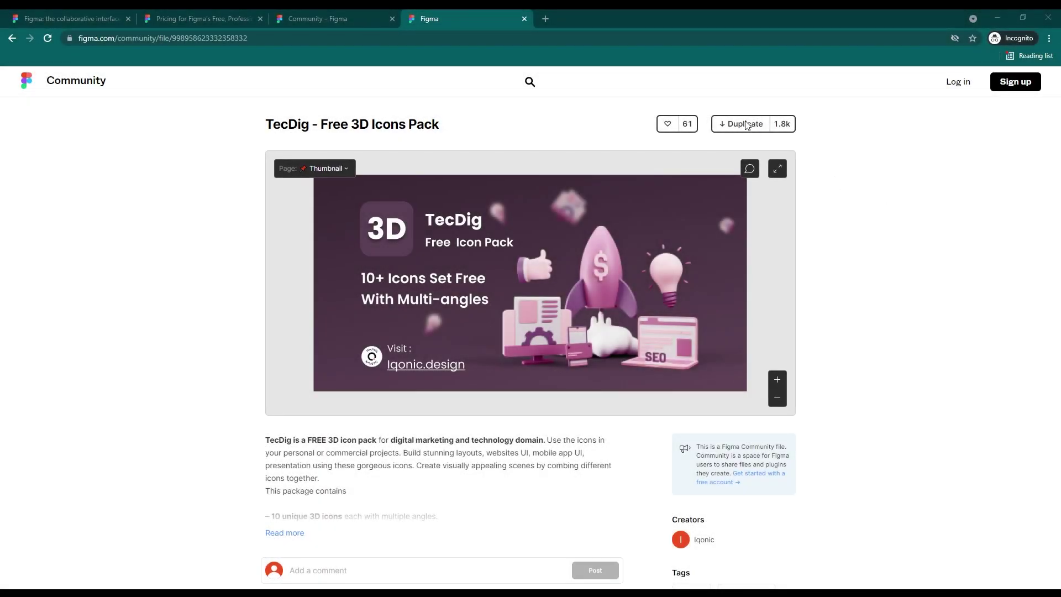
left_click(742, 126)
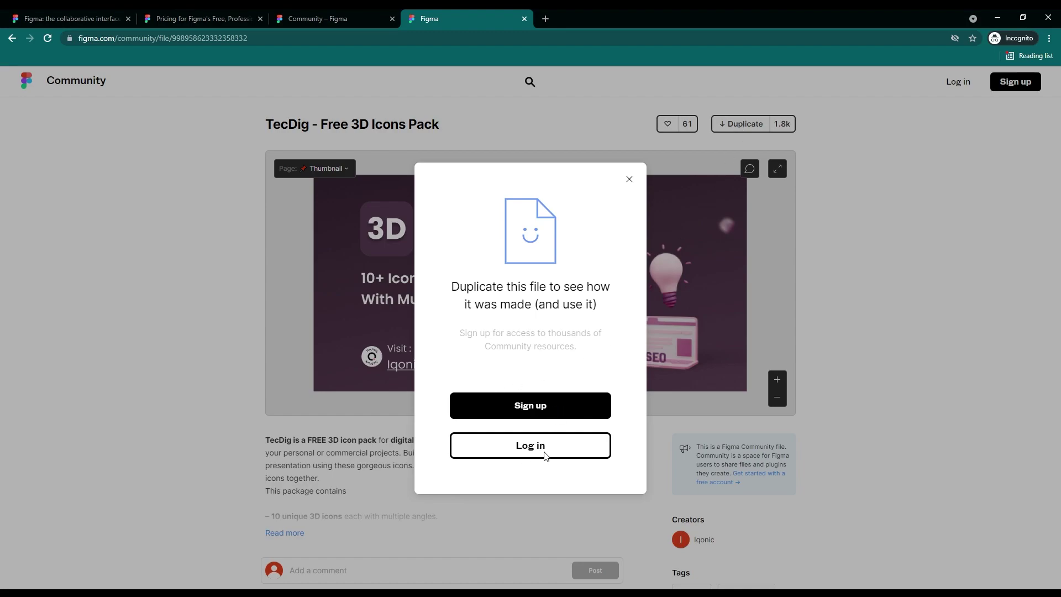
left_click(540, 416)
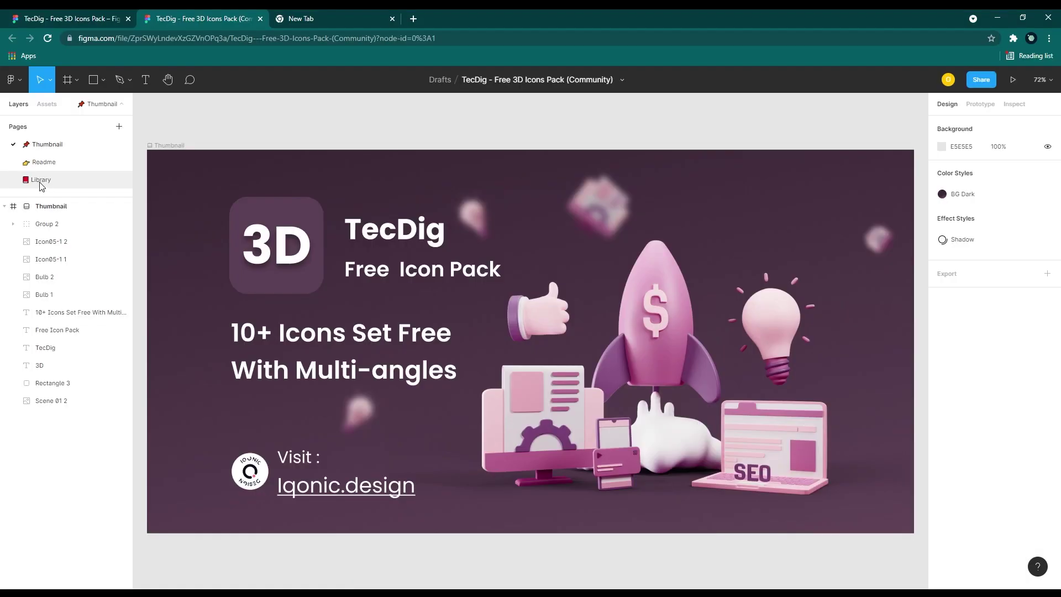
Step: On the duplicate's Library page, select the top-left rocket icon card (Group 1)
left_click(40, 181)
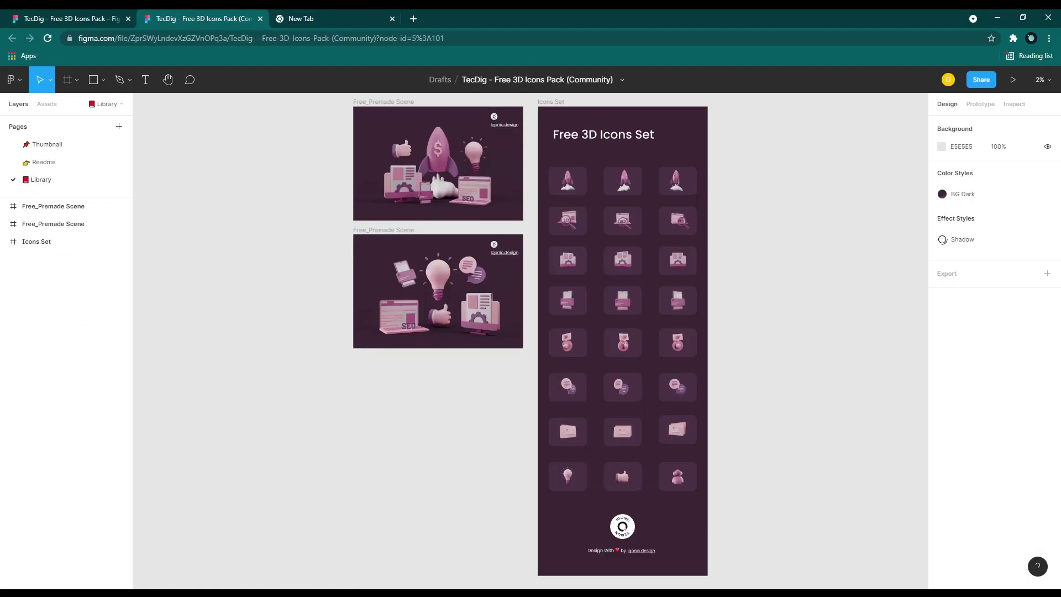
scroll(639, 301, "up", 3)
scroll(639, 301, "up", 3)
scroll(635, 301, "up", 3)
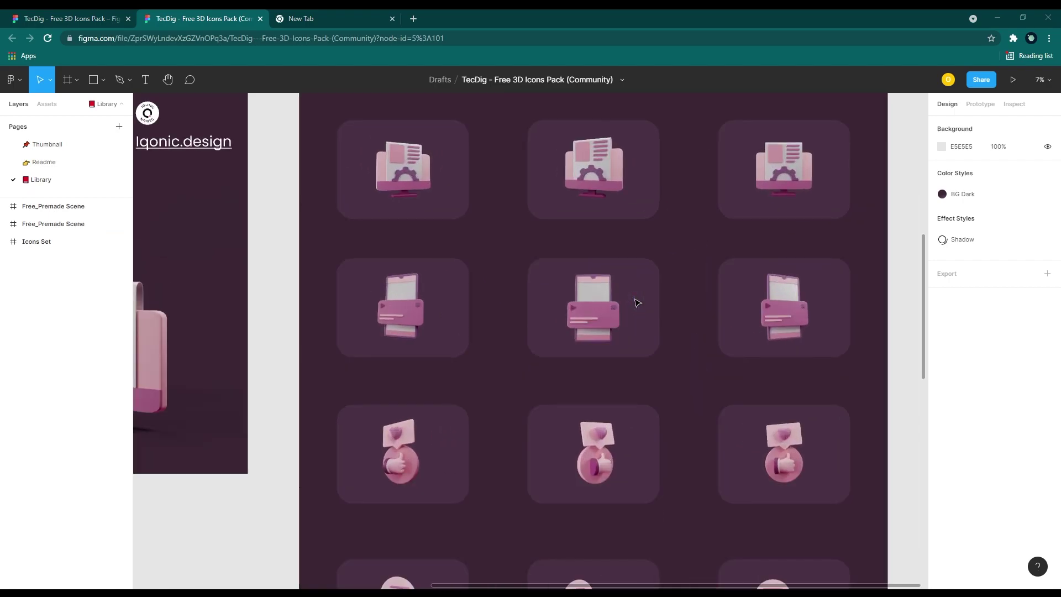
left_click_drag(709, 177, 672, 376)
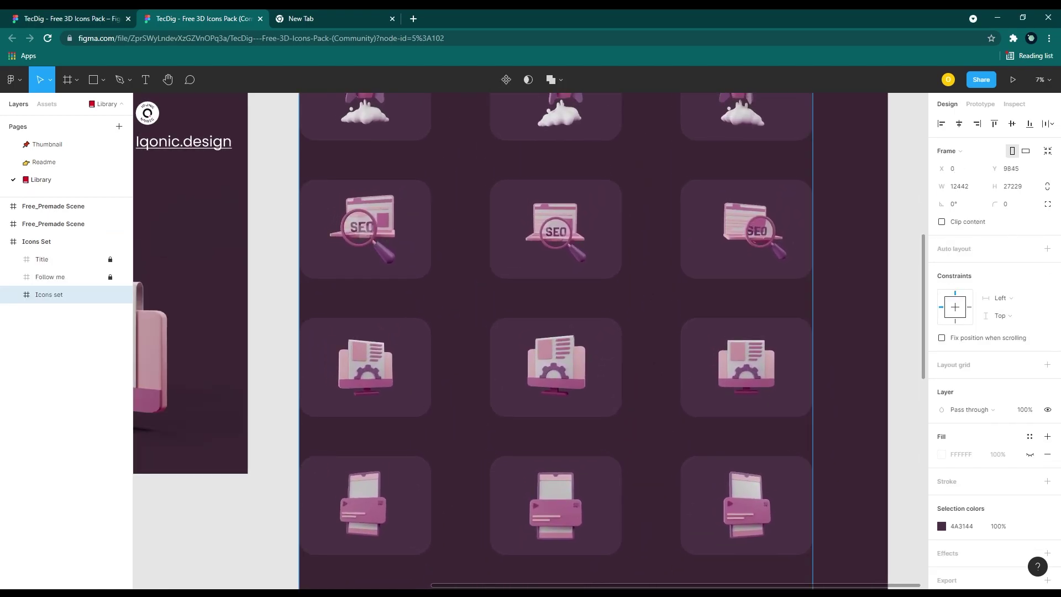
left_click(885, 335)
scroll(594, 427, "up", 3)
left_click(259, 284)
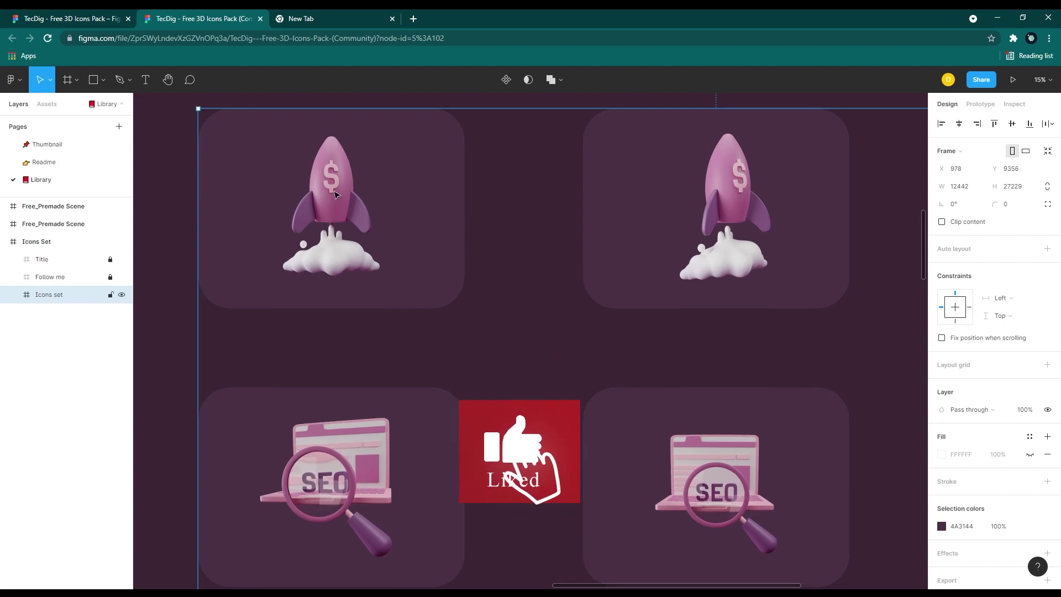
left_click(335, 195)
left_click(335, 194)
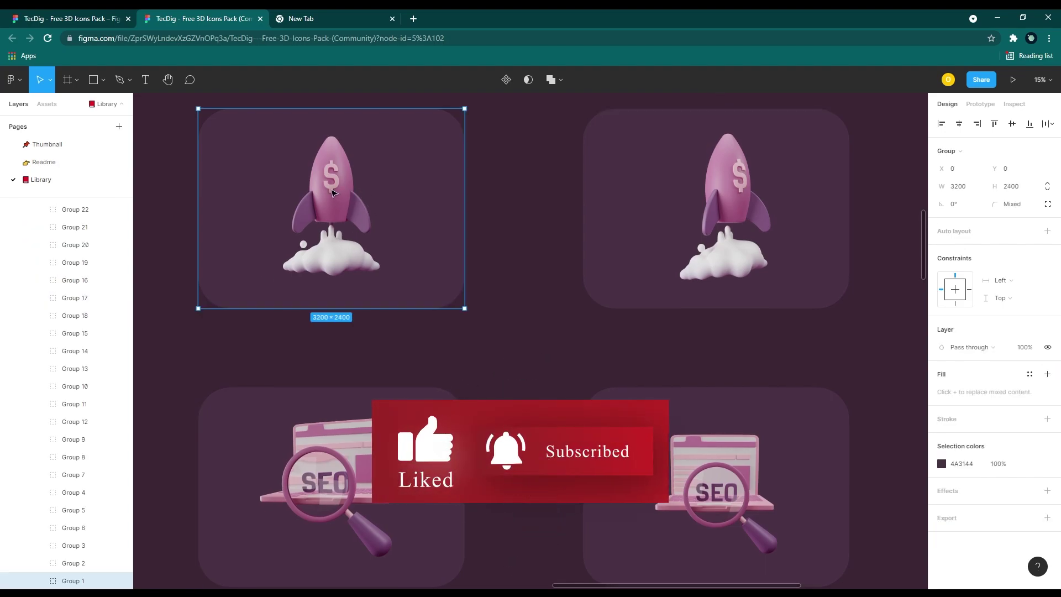
Step: Export the rocket image as a 1.5x PNG, Icon17-3.png
double_click(332, 193)
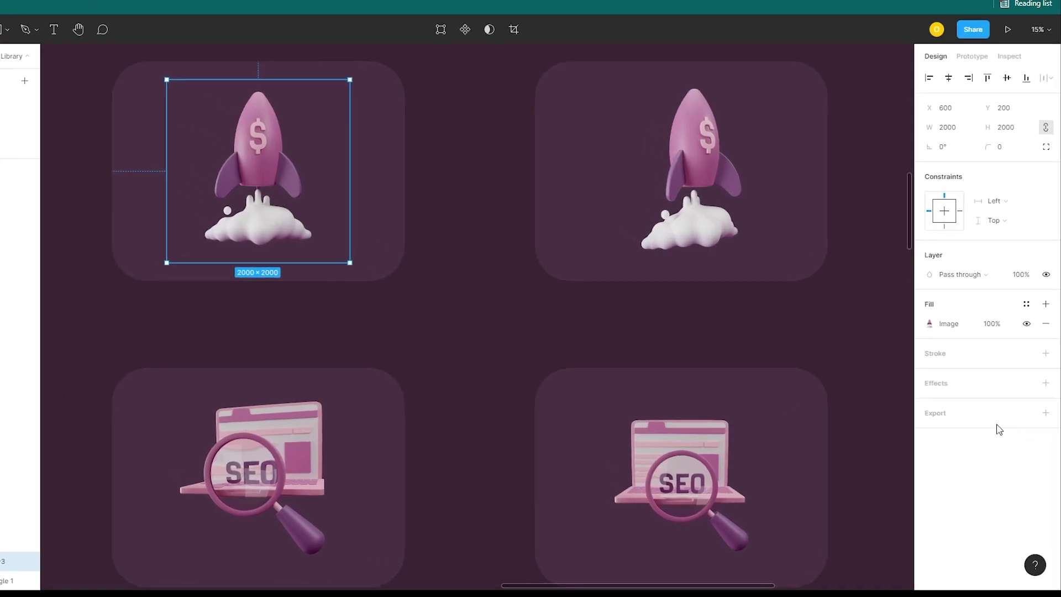
left_click(945, 411)
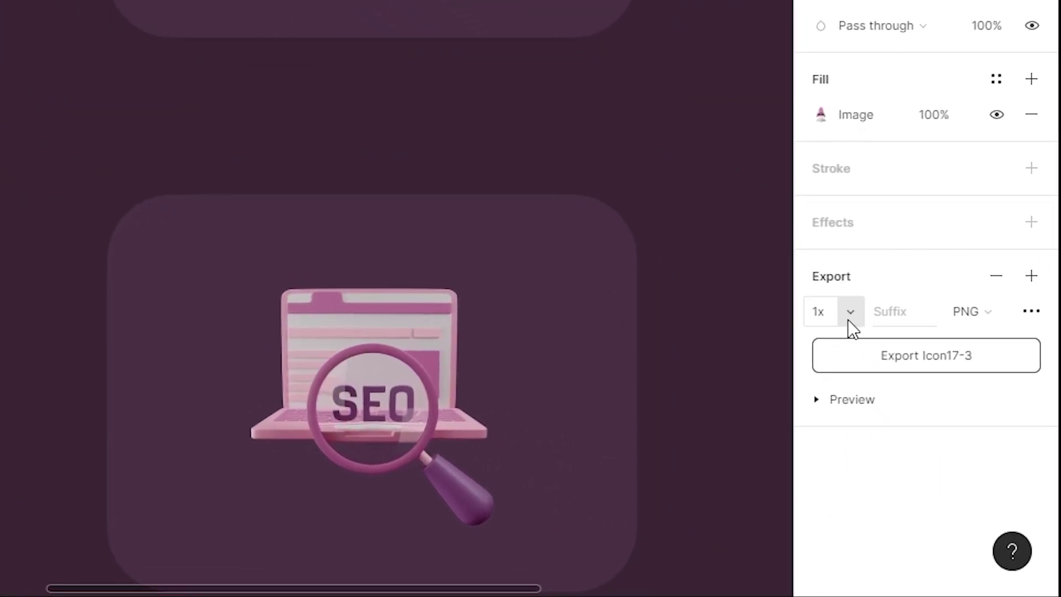
left_click(1001, 318)
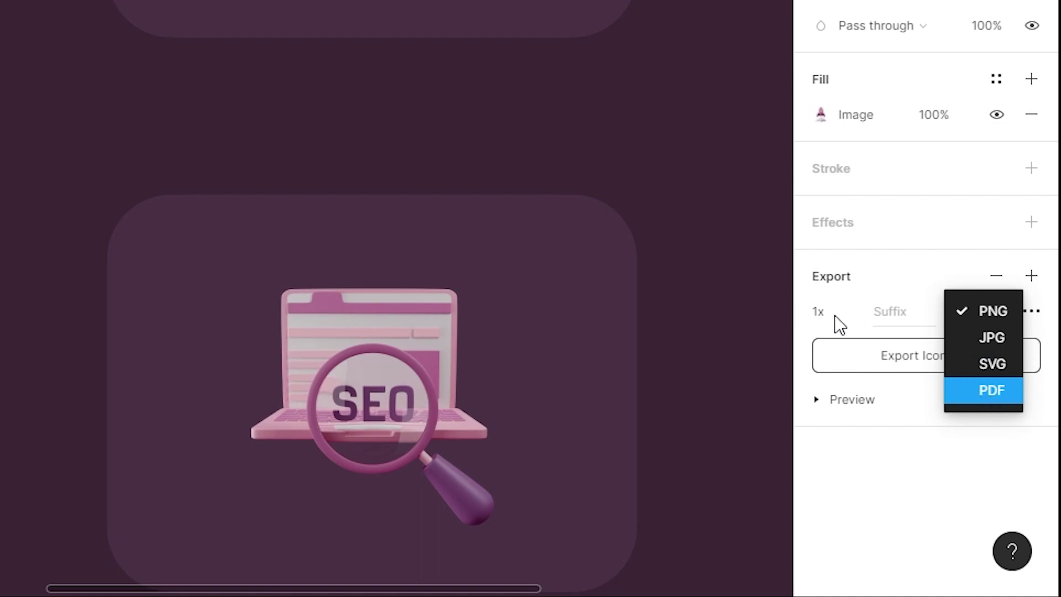
left_click(863, 400)
scroll(950, 453, "down", 3)
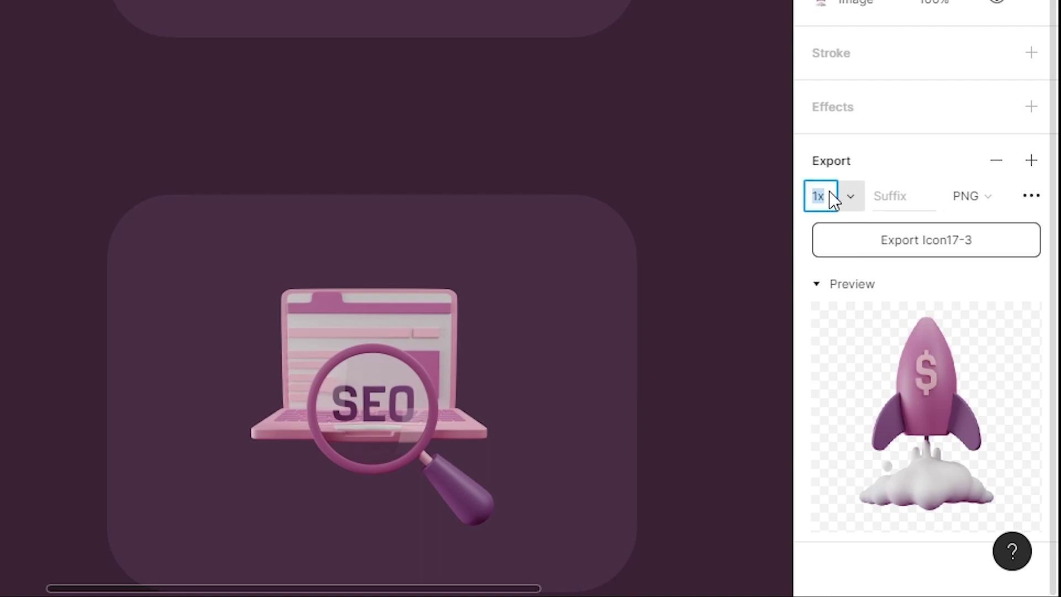
left_click(847, 197)
left_click(825, 220)
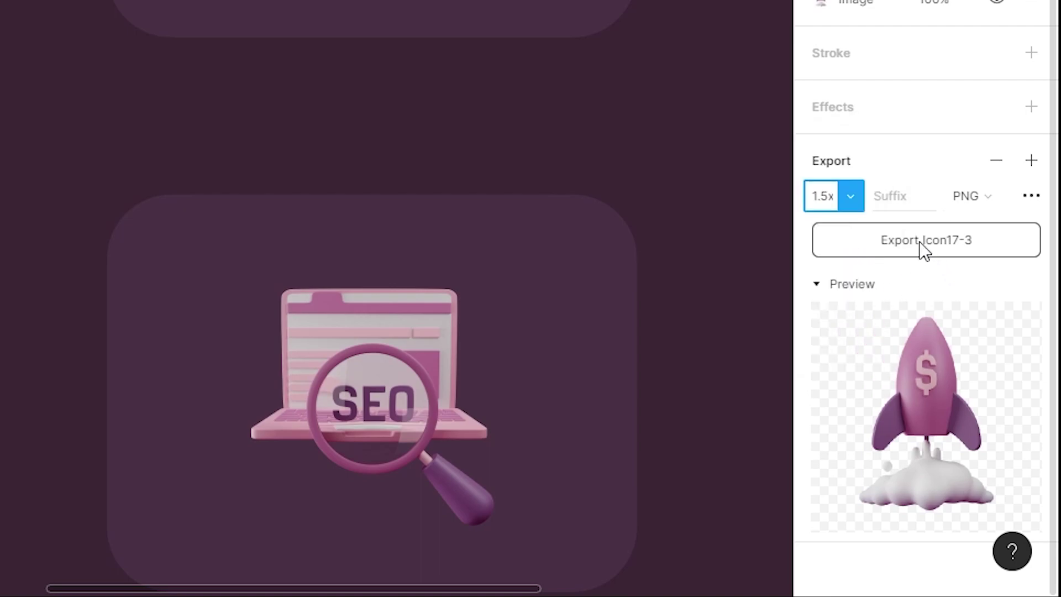
left_click(920, 249)
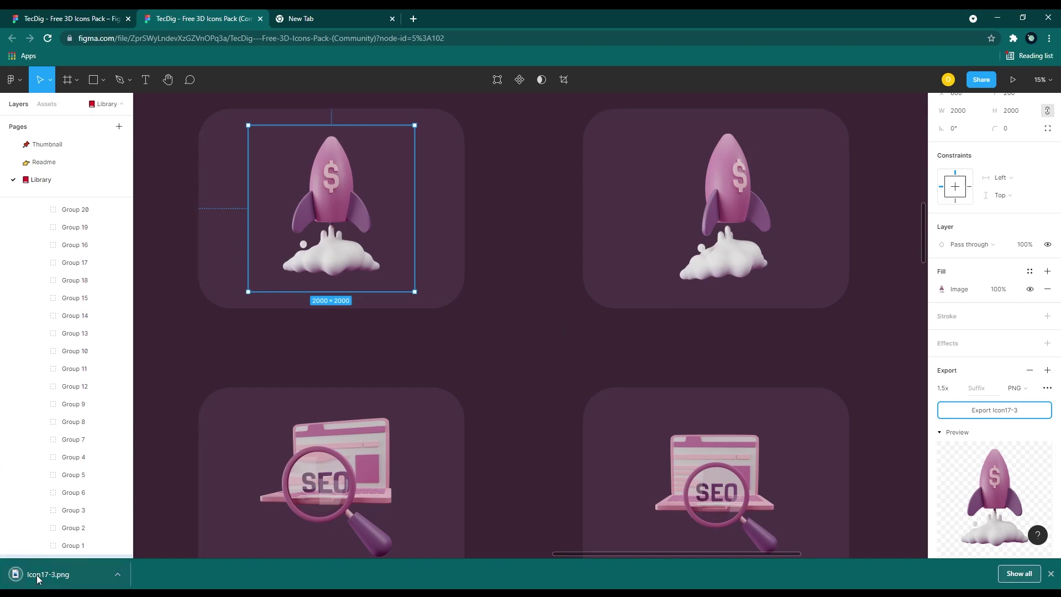
Step: View the downloaded Icon17-3.png in Photos, then return to the TecDig community page
left_click(37, 574)
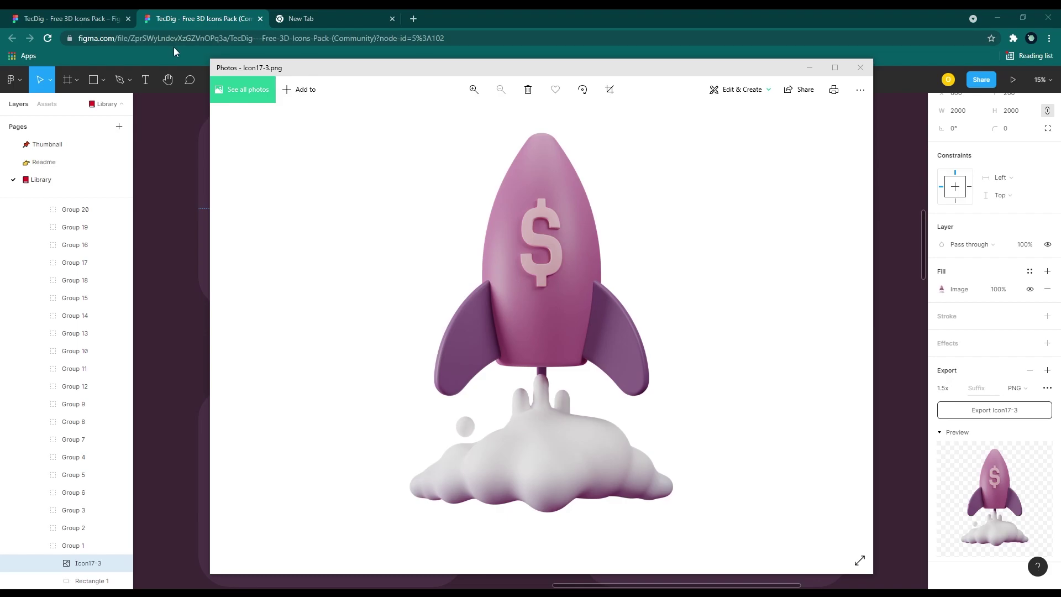
left_click(80, 17)
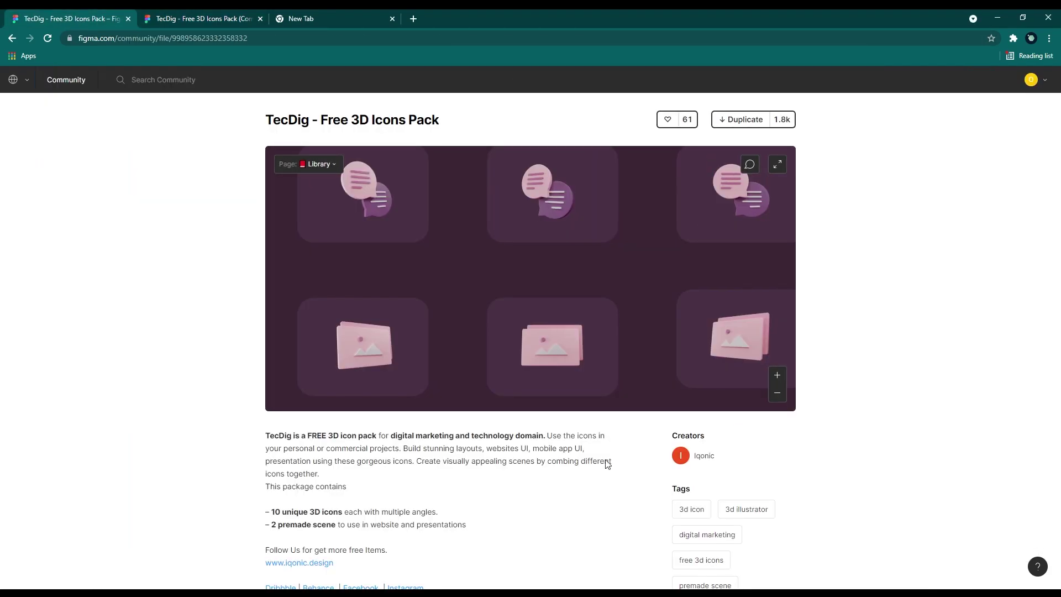
scroll(476, 453, "down", 3)
scroll(476, 459, "up", 2)
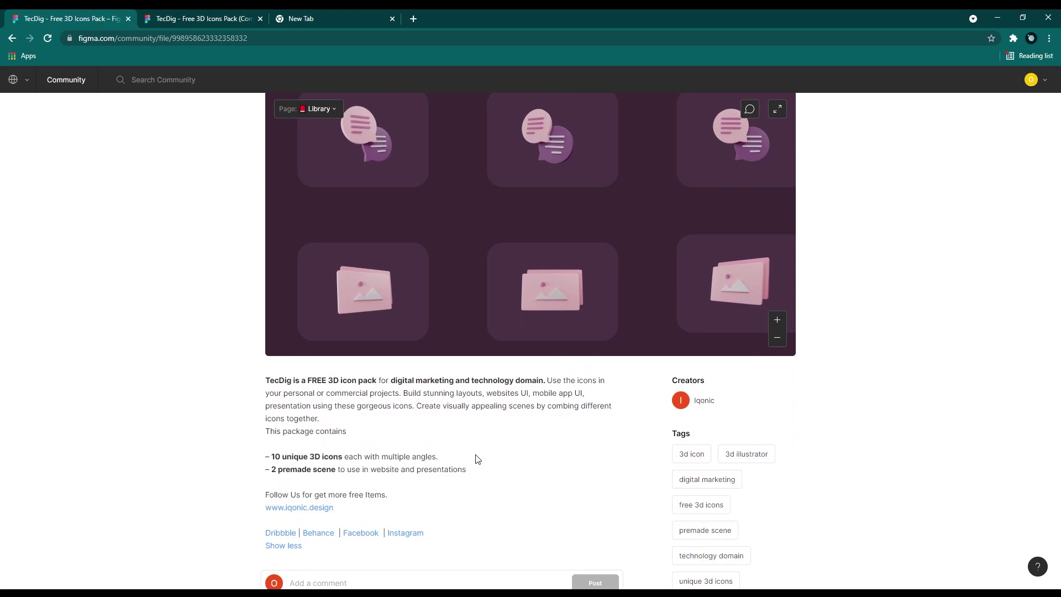
scroll(474, 457, "up", 1)
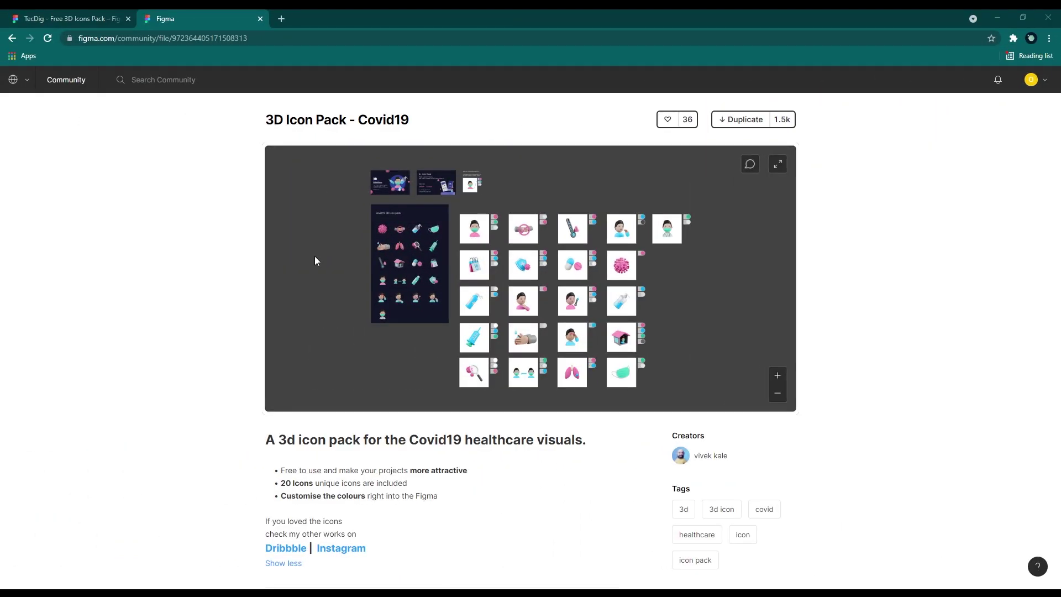
Step: Browse the 3D Icon Pack - Covid19 page and its fullscreen file preview
left_click_drag(261, 120, 443, 119)
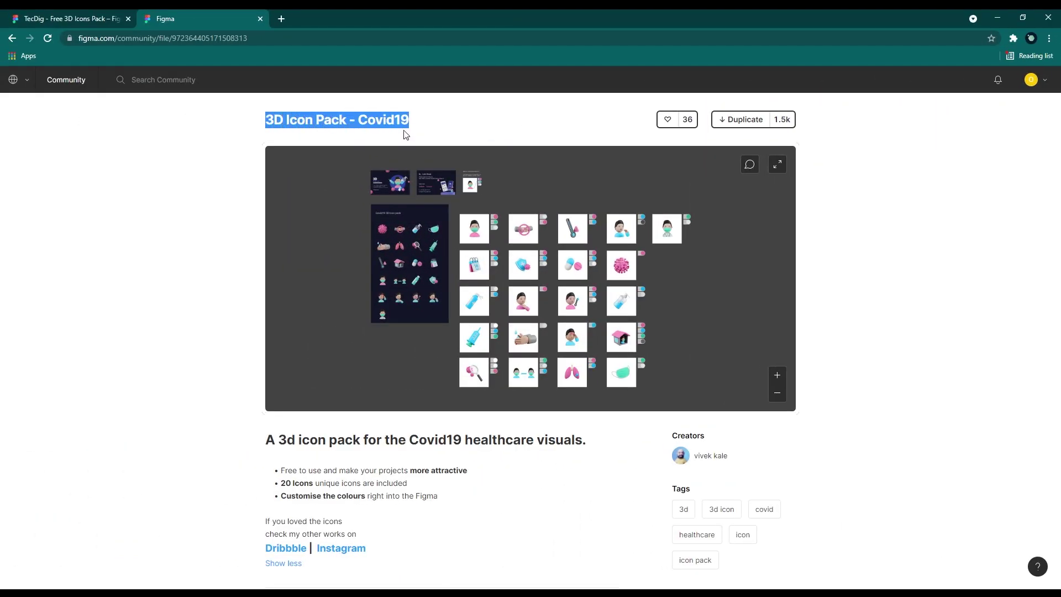
left_click(500, 127)
scroll(409, 282, "up", 3)
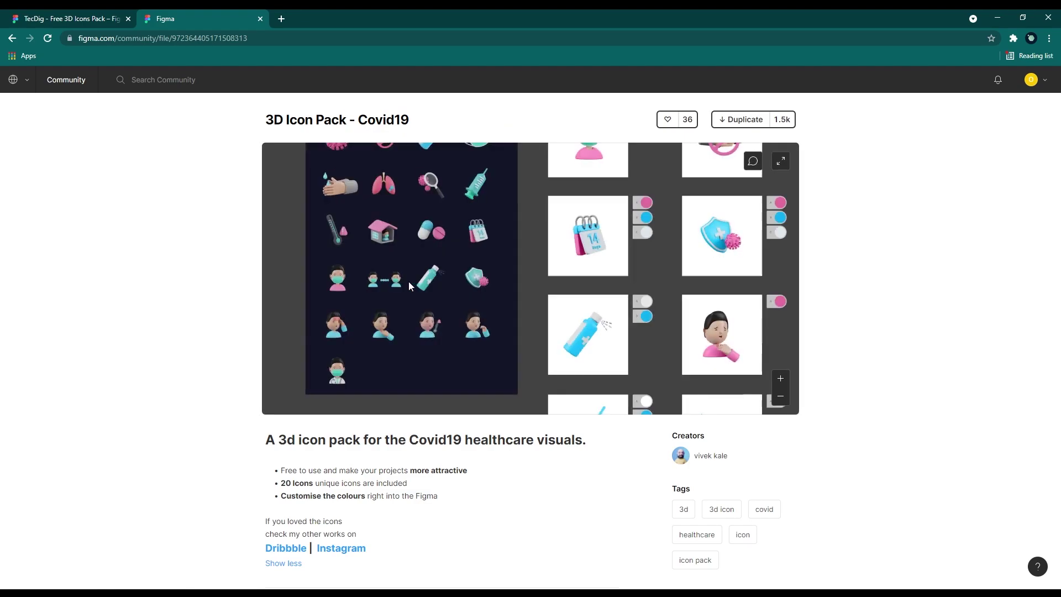
scroll(409, 281, "up", 3)
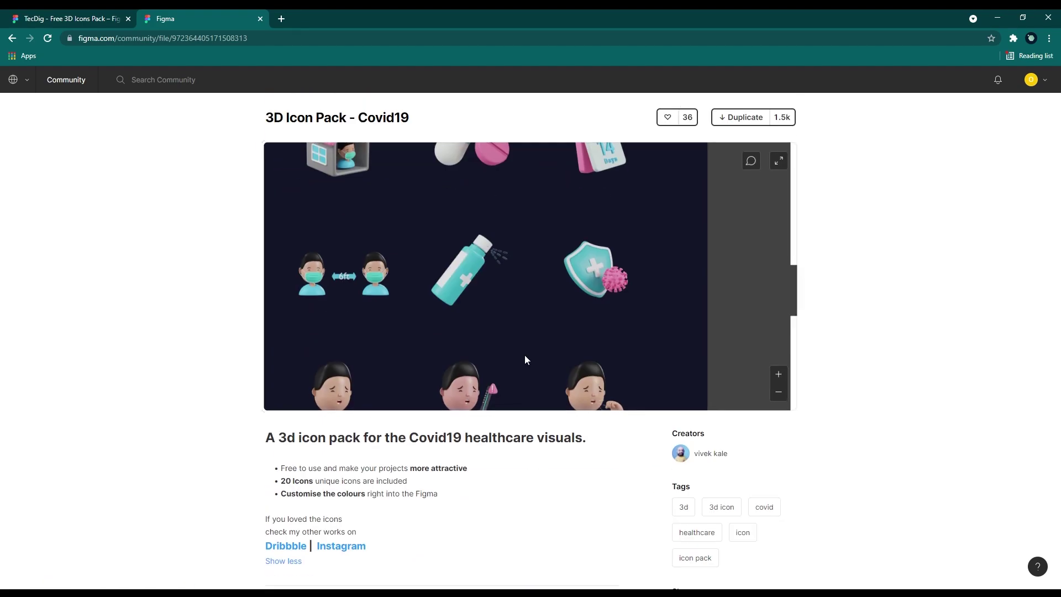
left_click(525, 360)
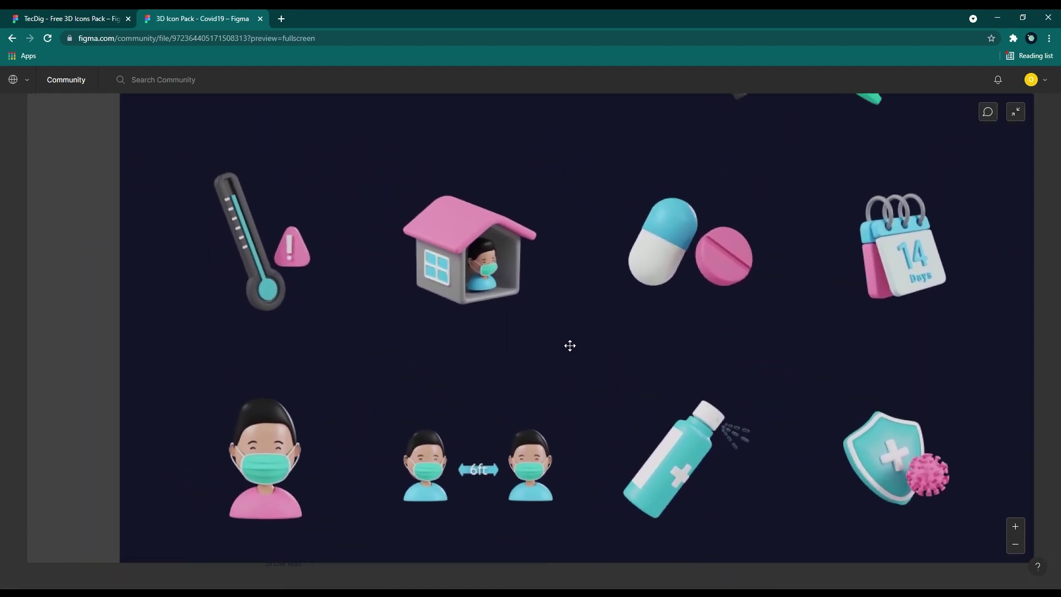
scroll(383, 401, "up", 5)
scroll(652, 397, "up", 3)
scroll(668, 431, "up", 3)
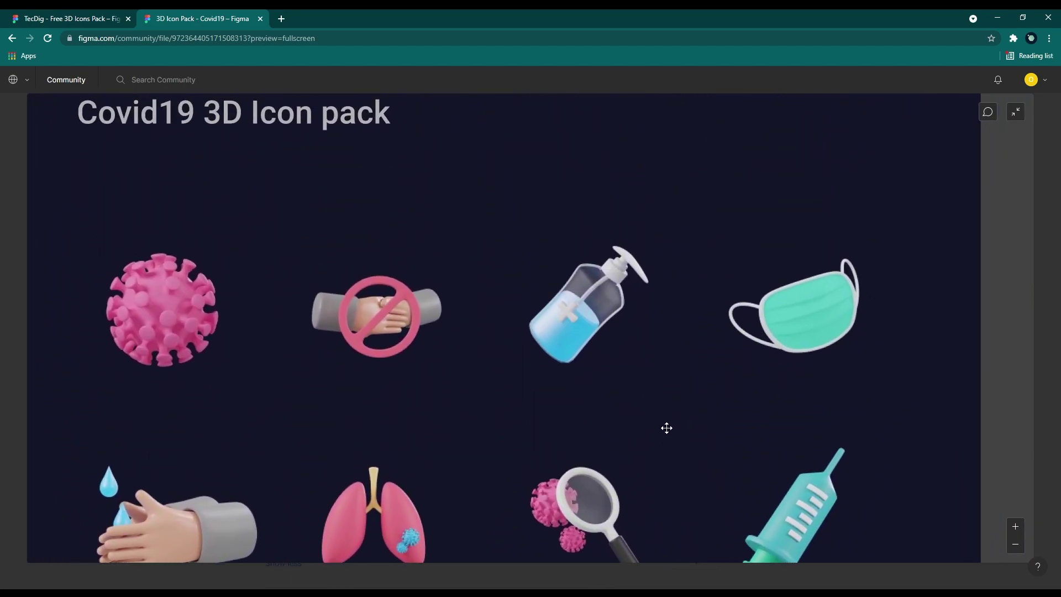
scroll(671, 398, "down", 1)
scroll(655, 415, "down", 2)
scroll(647, 373, "down", 3)
scroll(635, 412, "down", 2)
scroll(623, 471, "down", 4)
scroll(633, 372, "down", 3)
scroll(609, 456, "down", 2)
scroll(599, 448, "down", 3)
scroll(599, 444, "down", 2)
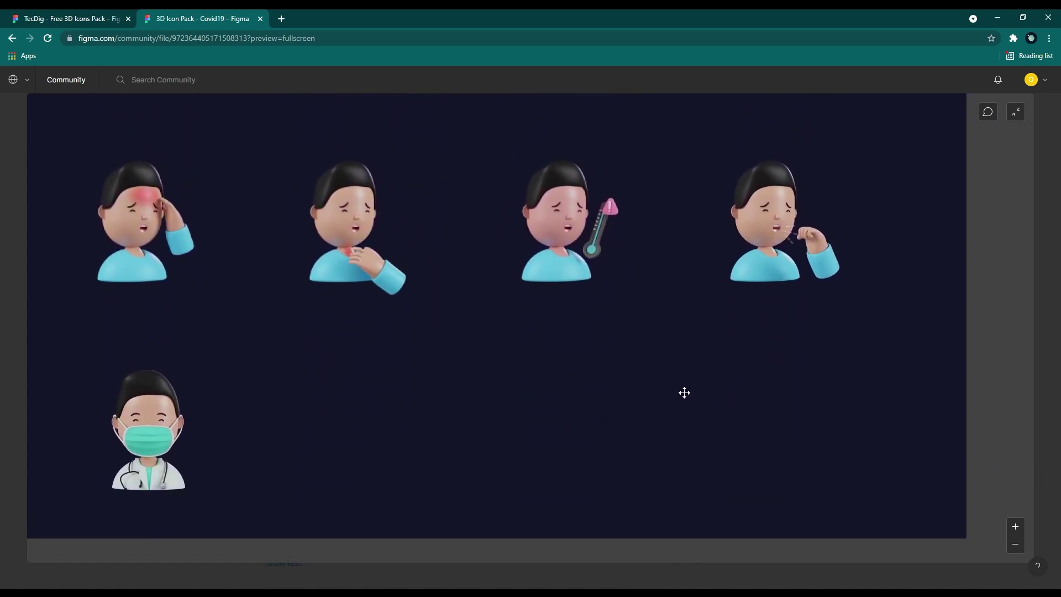
left_click(1015, 111)
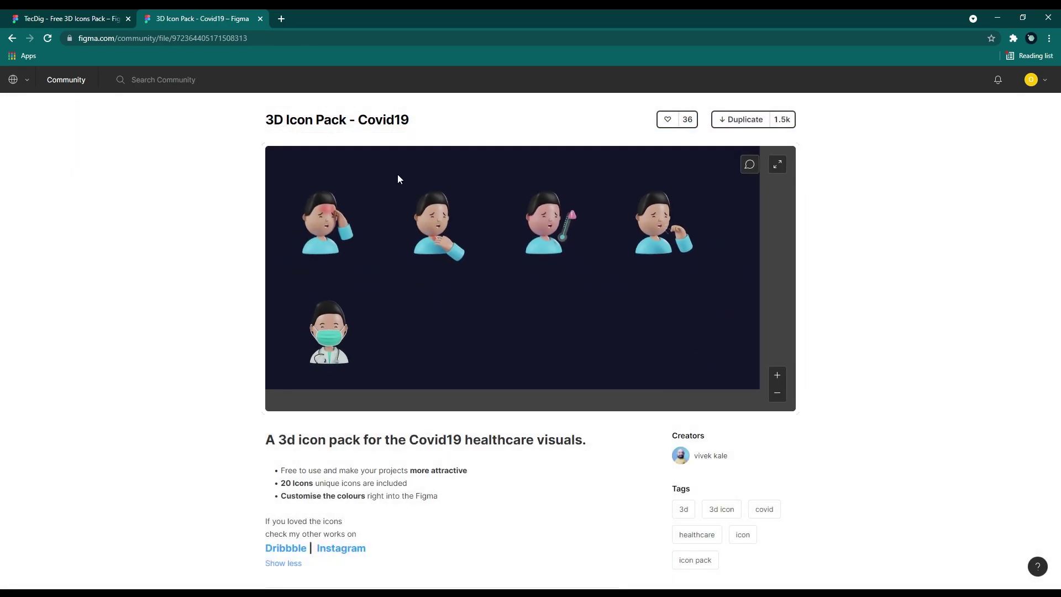
scroll(629, 307, "right", 5)
scroll(580, 316, "right", 5)
scroll(580, 332, "right", 5)
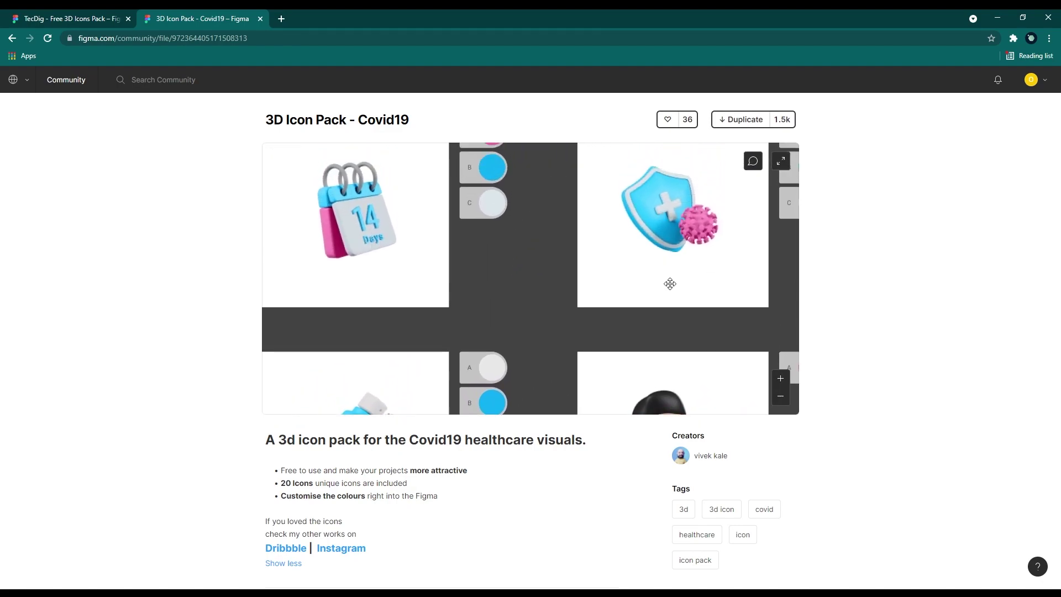
scroll(630, 291, "right", 5)
scroll(624, 336, "right", 5)
scroll(624, 337, "up", 3)
scroll(687, 196, "up", 3)
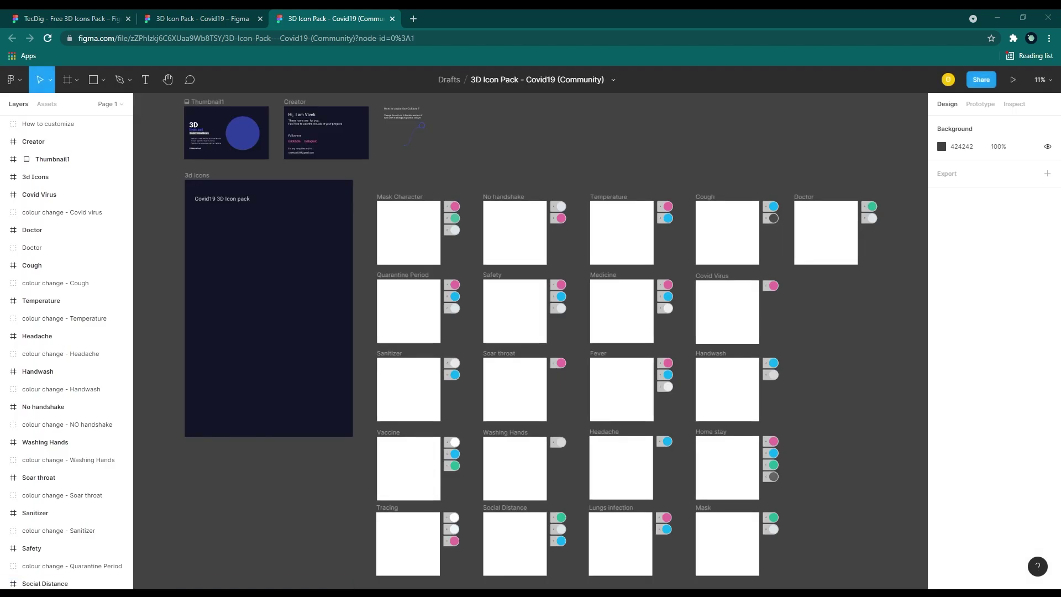
scroll(817, 379, "down", 2)
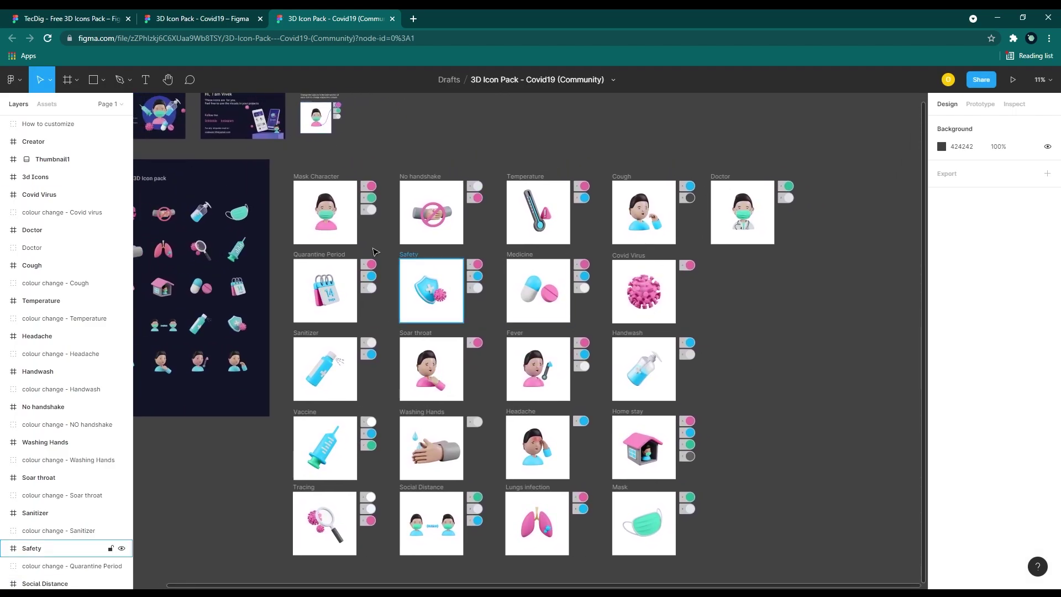
scroll(325, 239, "up", 1)
scroll(324, 239, "up", 1)
scroll(324, 241, "up", 1)
scroll(324, 241, "up", 1)
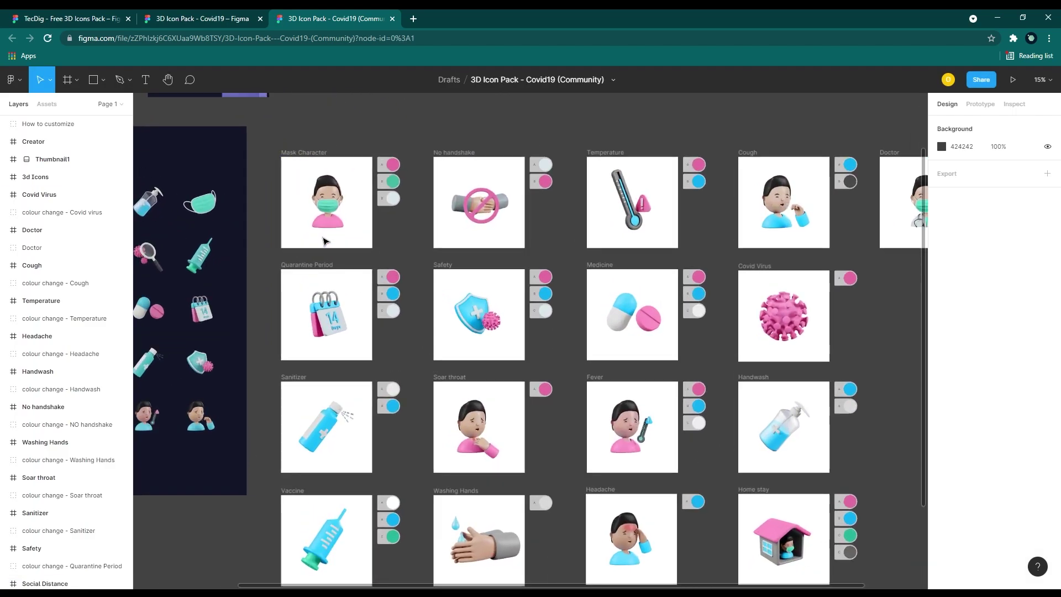
scroll(324, 240, "up", 1)
scroll(900, 360, "down", 2)
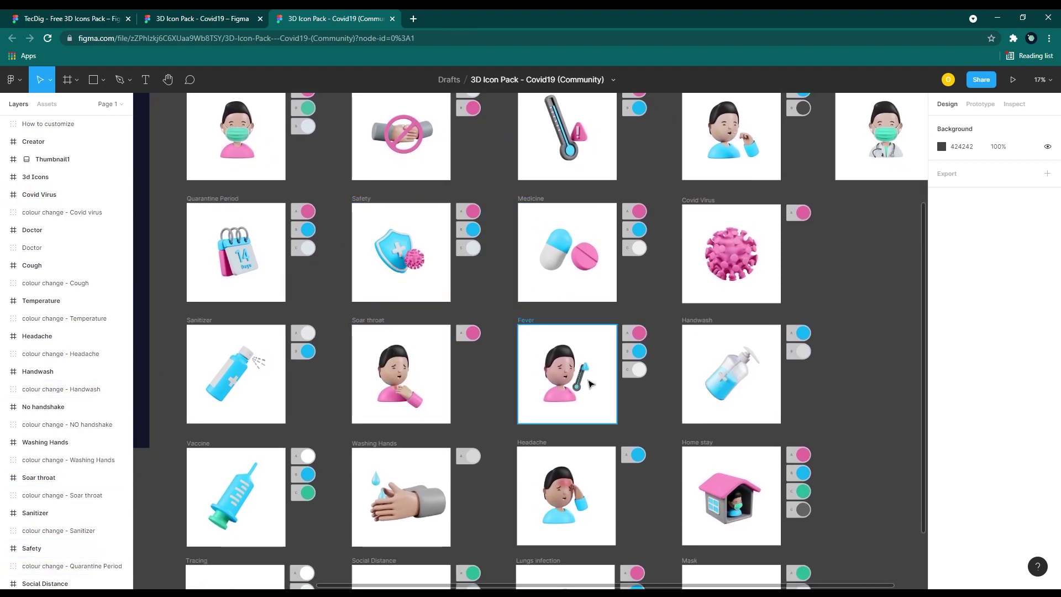
scroll(593, 383, "up", 1)
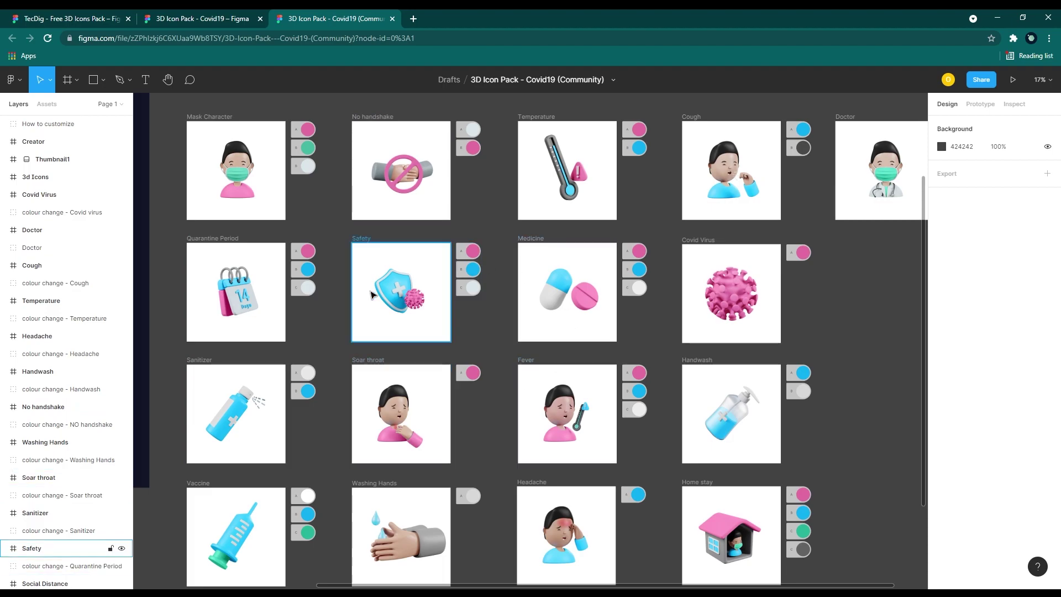
scroll(373, 294, "down", 1)
scroll(683, 399, "down", 4)
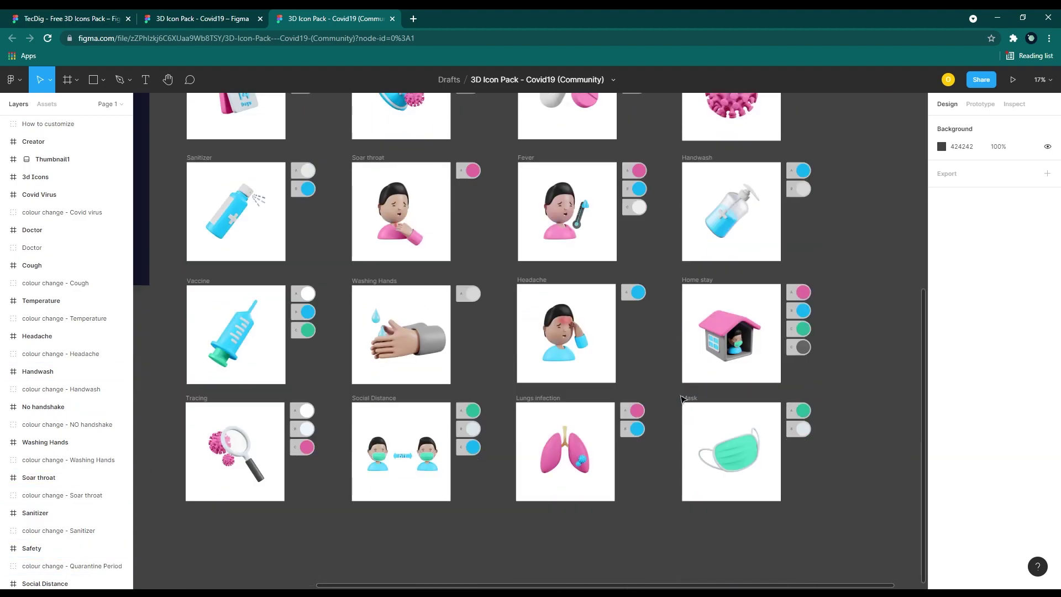
scroll(683, 399, "up", 1)
scroll(683, 398, "up", 4)
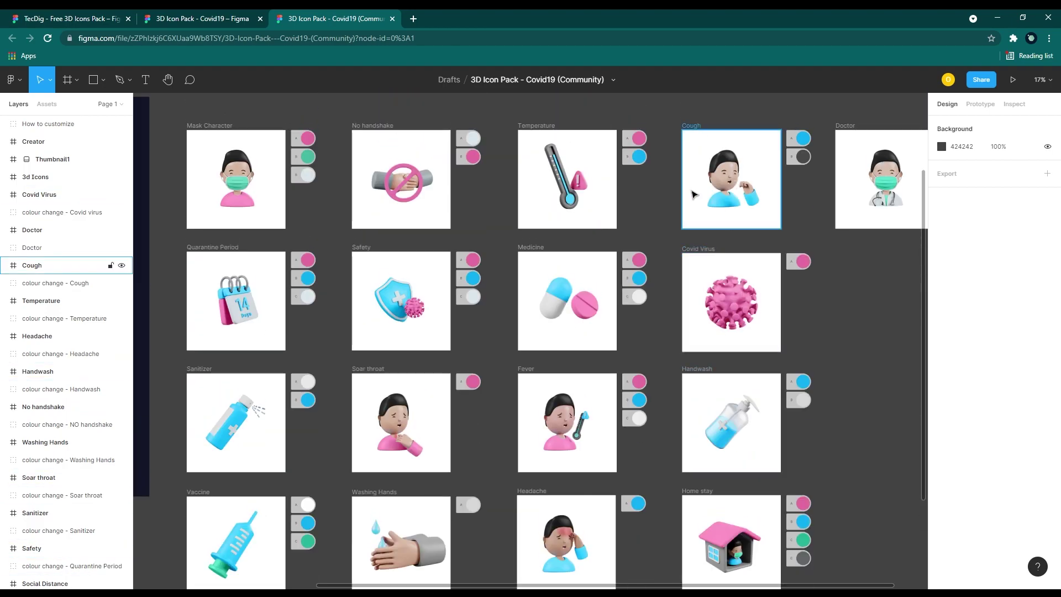
Step: Recolour the Covid Virus icon's pink to green 20861E using its selection colour
left_click(735, 312)
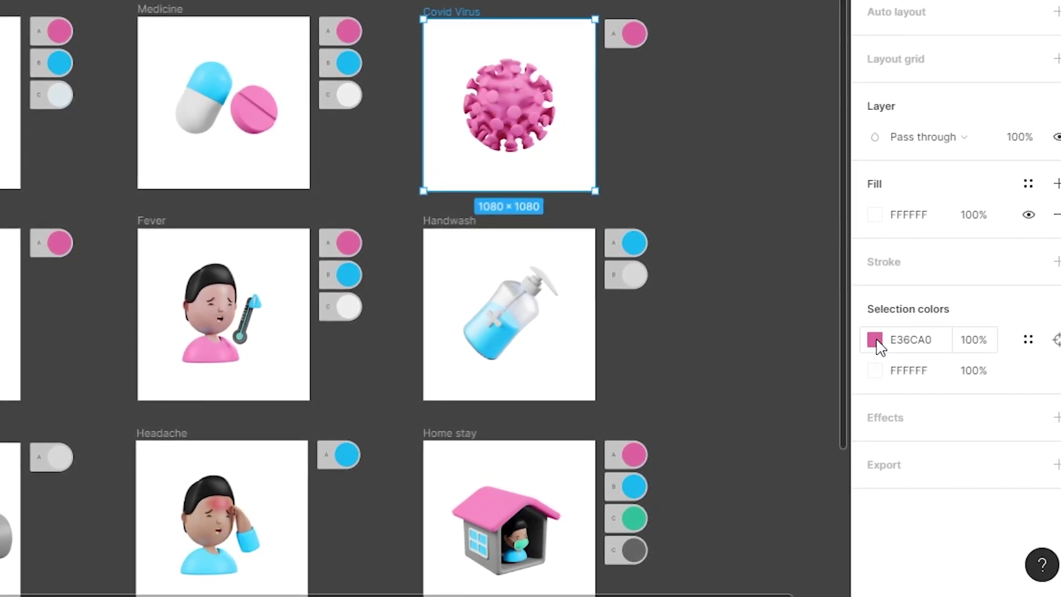
left_click(874, 339)
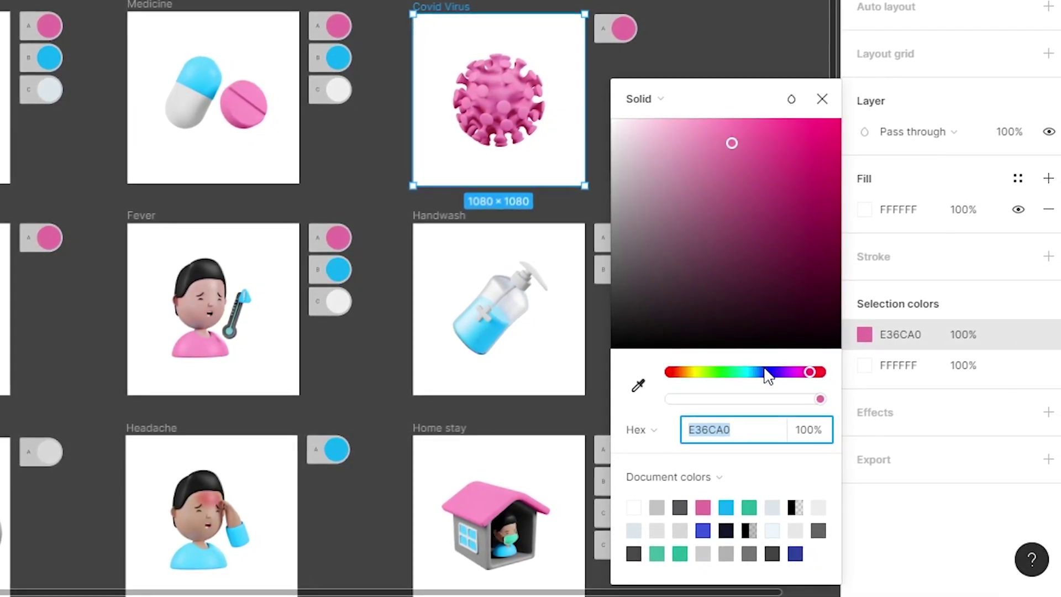
left_click_drag(812, 373, 776, 374)
left_click_drag(764, 143, 786, 226)
left_click_drag(768, 368, 755, 368)
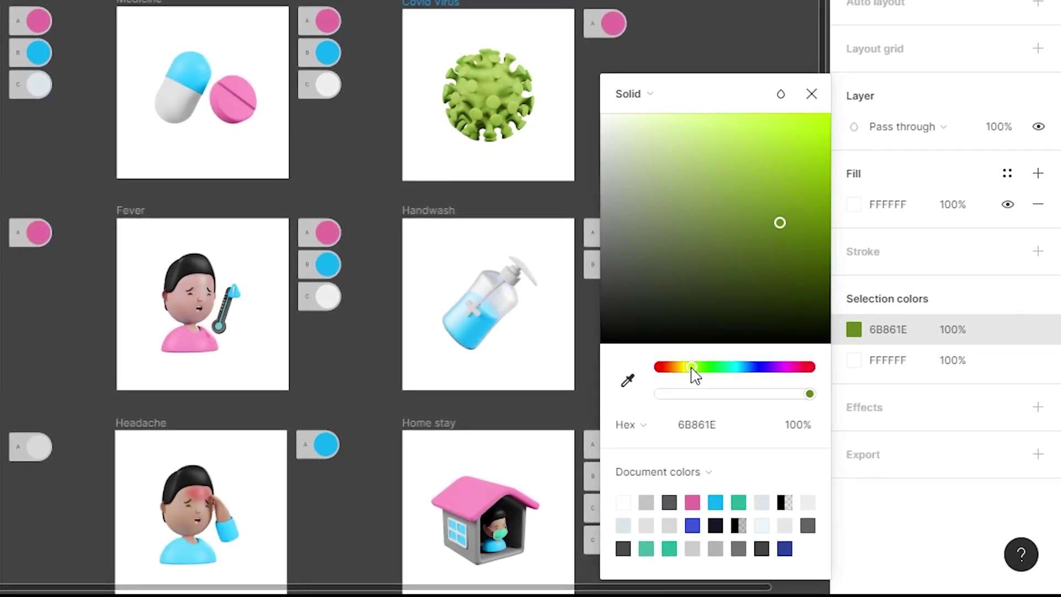
left_click_drag(771, 376, 710, 373)
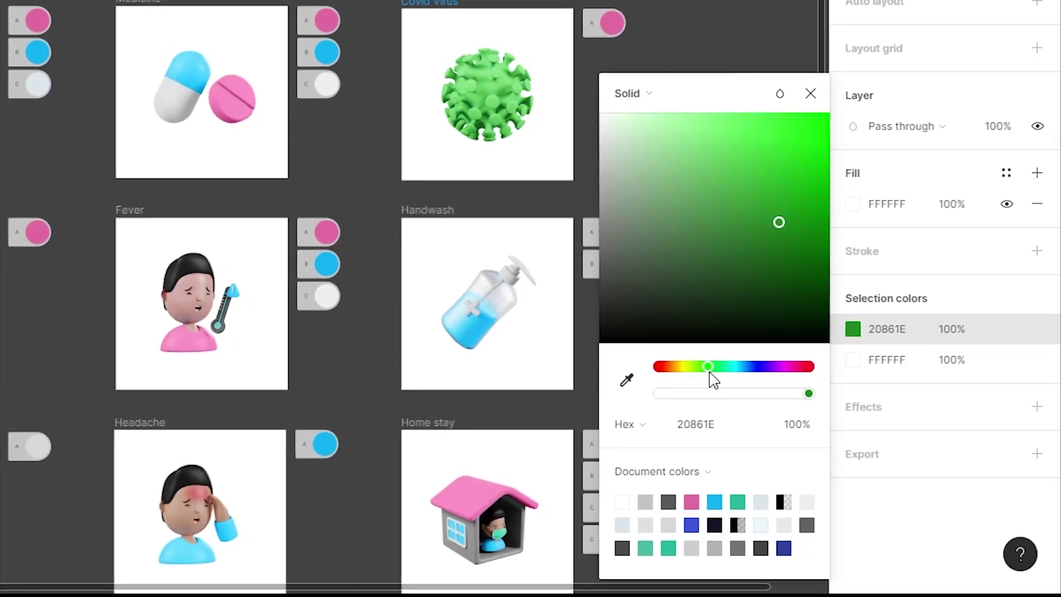
left_click(730, 25)
Step: Export the Covid Virus frame as a 2x PNG, then return to the Covid19 community page
left_click(495, 81)
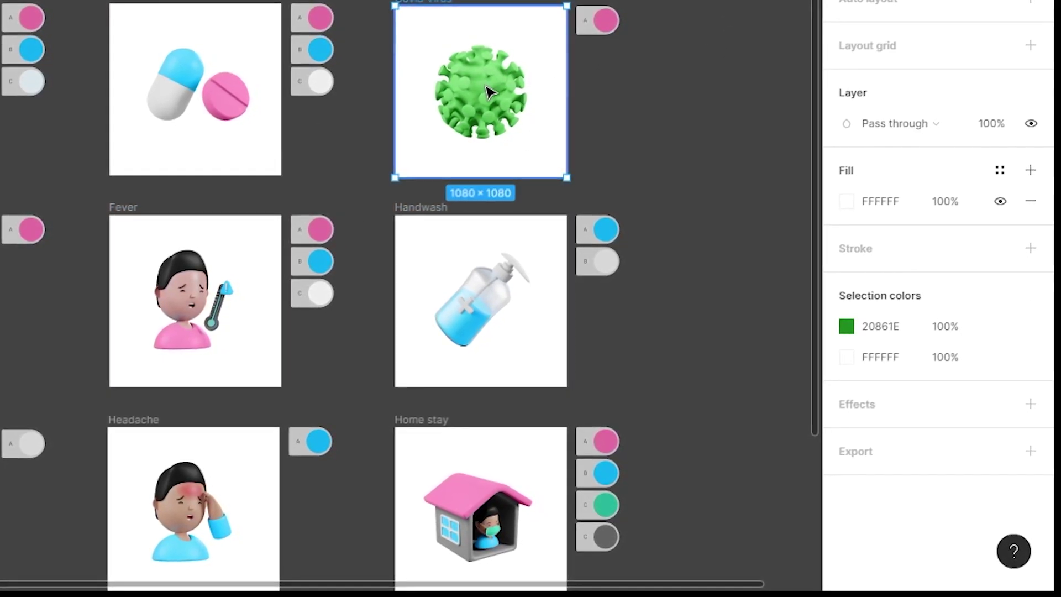
left_click(848, 452)
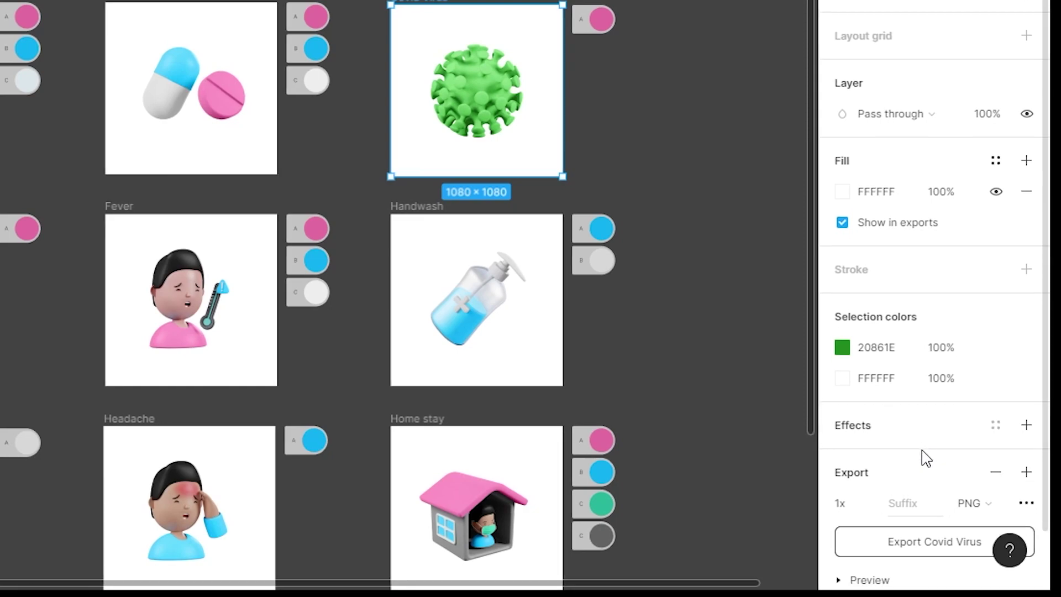
scroll(923, 457, "down", 2)
left_click(868, 448)
left_click(862, 471)
left_click(977, 444)
left_click(993, 446)
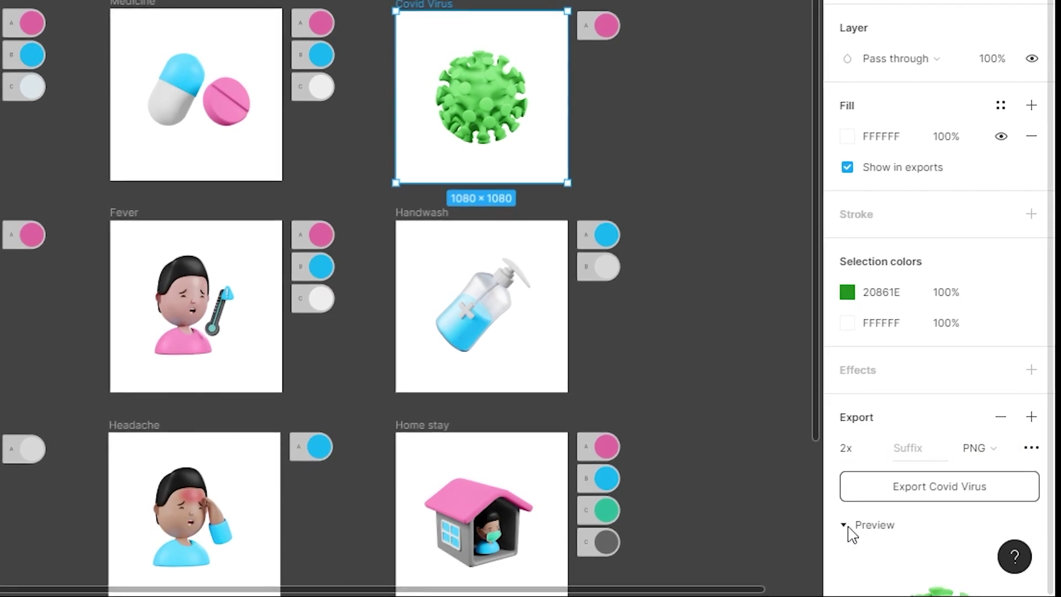
left_click(846, 524)
scroll(945, 523, "down", 5)
left_click(927, 287)
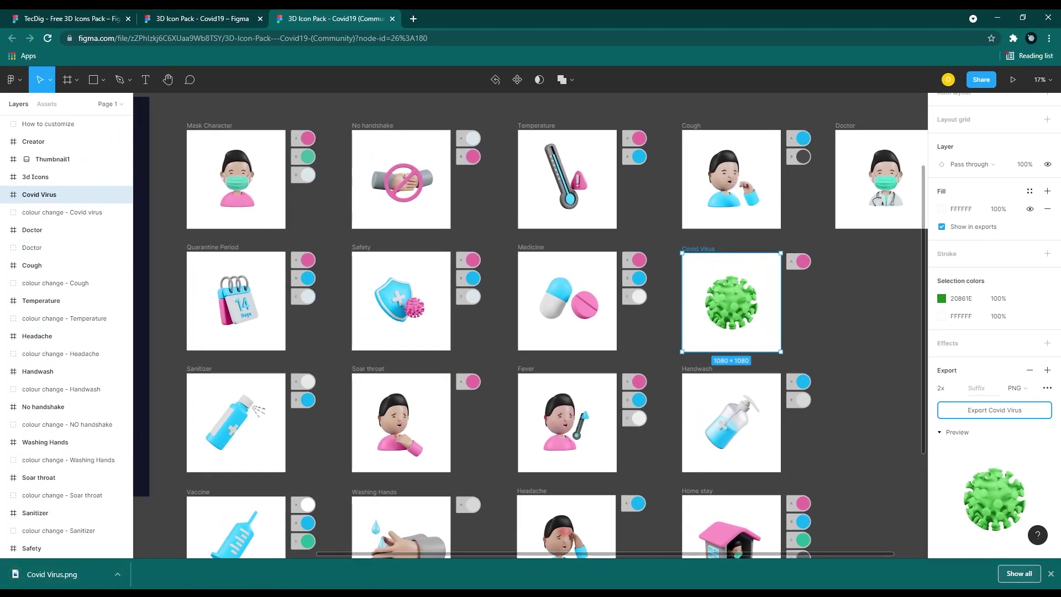
left_click(199, 18)
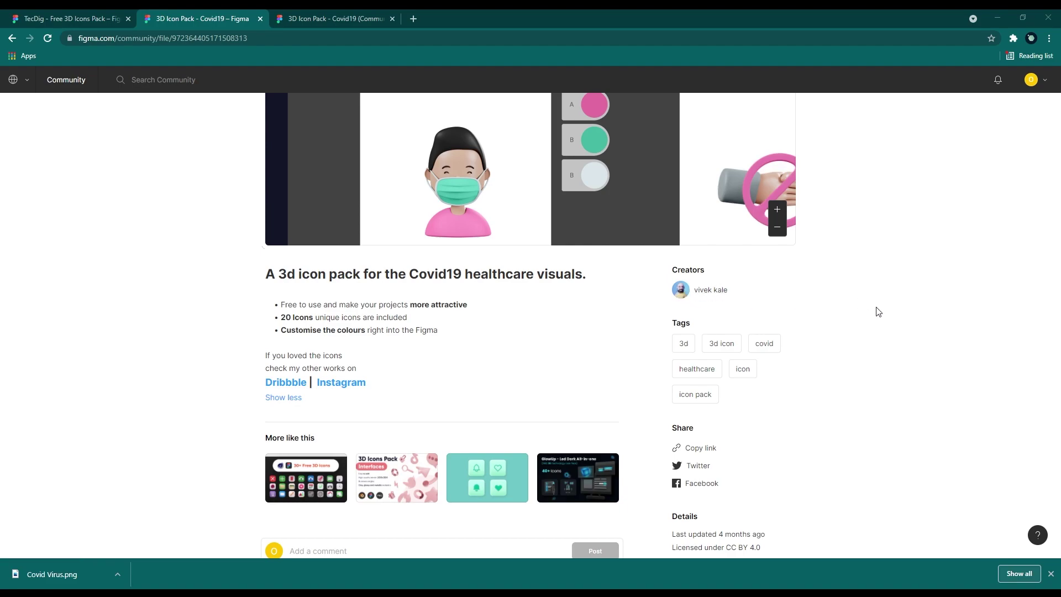
scroll(873, 316, "up", 2)
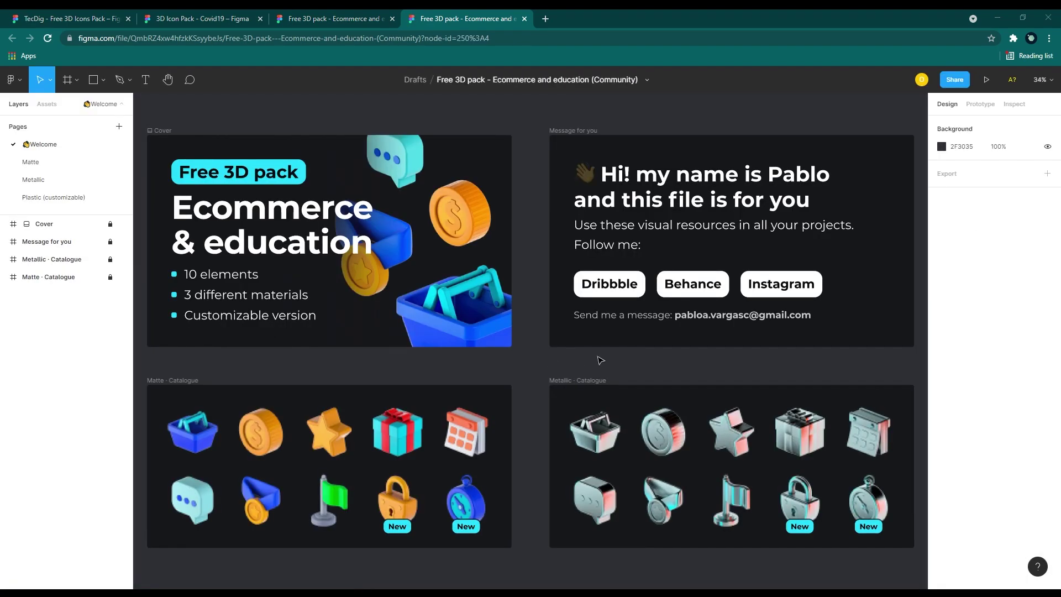
scroll(526, 391, "down", 1)
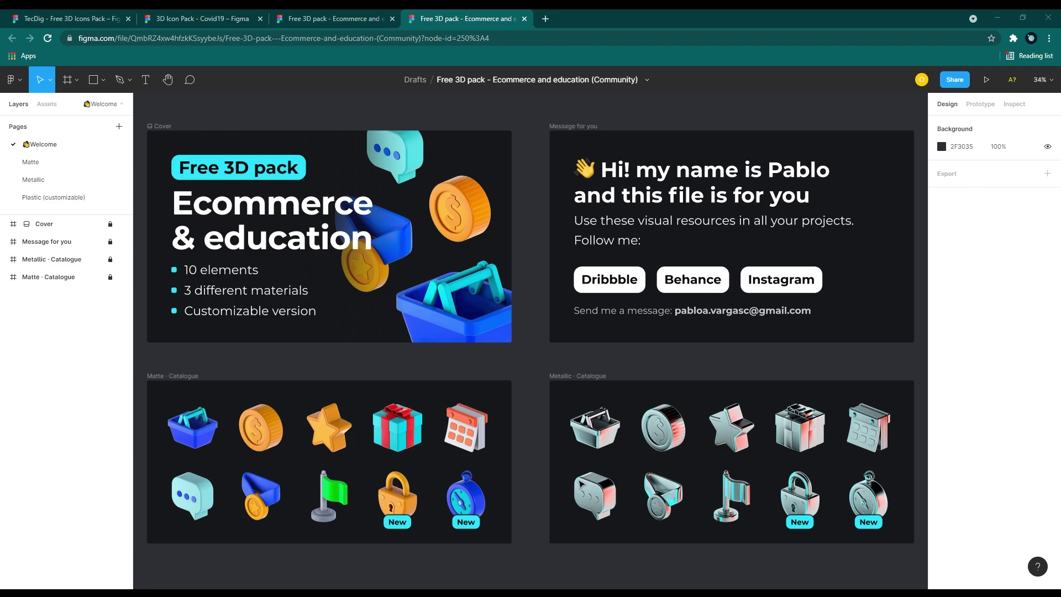
Step: Browse the Matte, Metallic and Plastic (customizable) pages, ending back on Matte
left_click(31, 163)
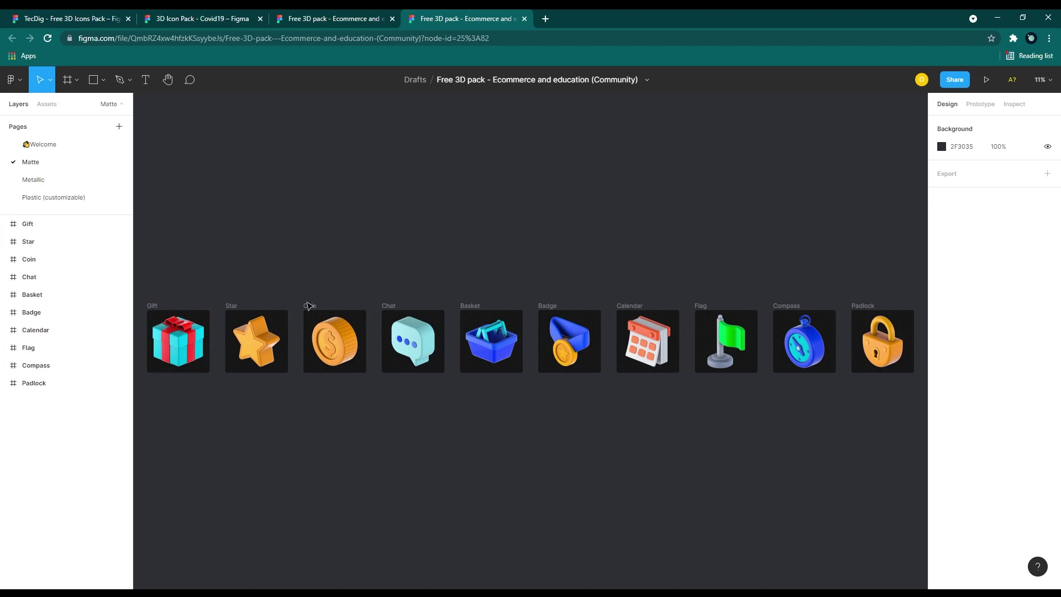
left_click(33, 179)
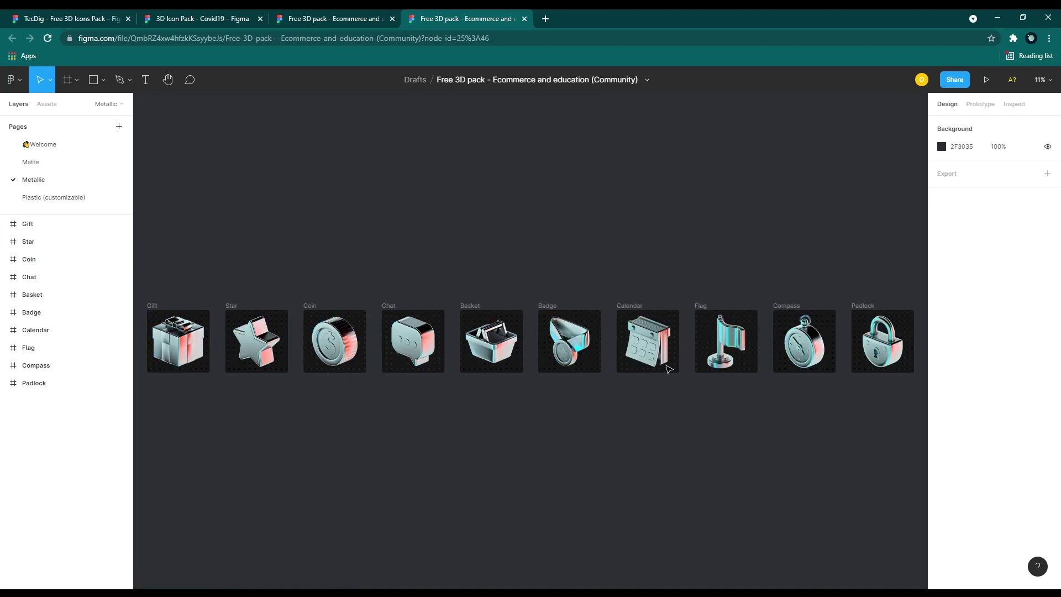
left_click(45, 197)
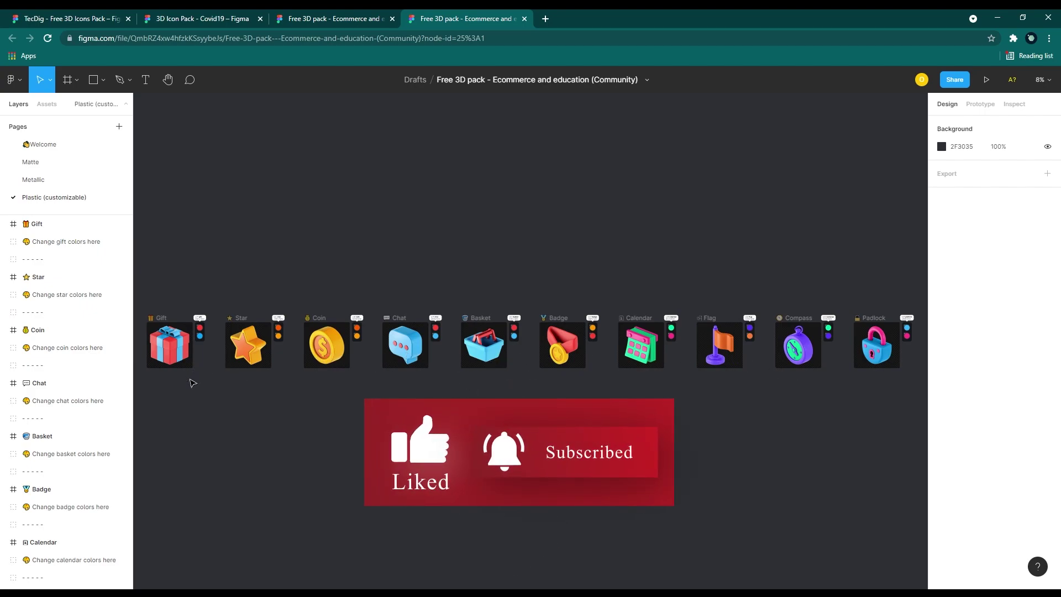
left_click(30, 162)
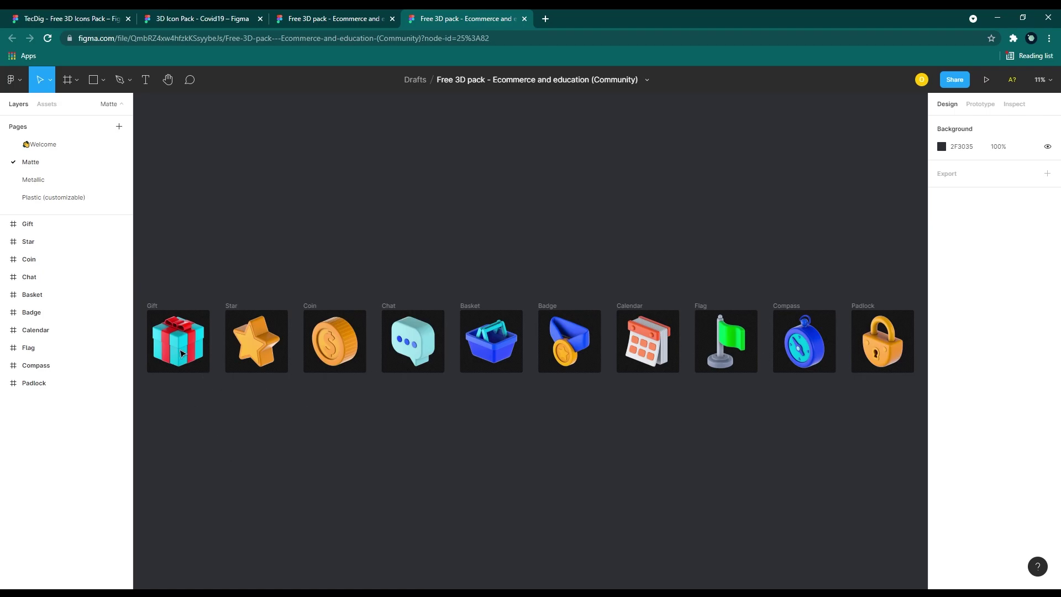
scroll(181, 353, "up", 3)
Step: Select the Gift image and export it at 2x scale in PNG format as image (2).png
right_click(303, 274)
left_click(267, 426)
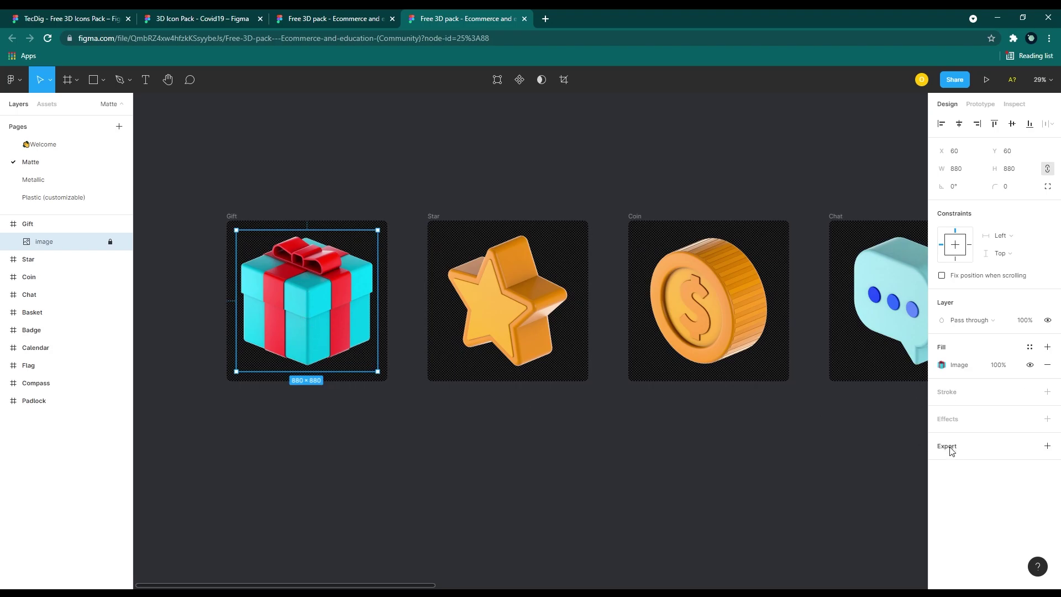
left_click(955, 465)
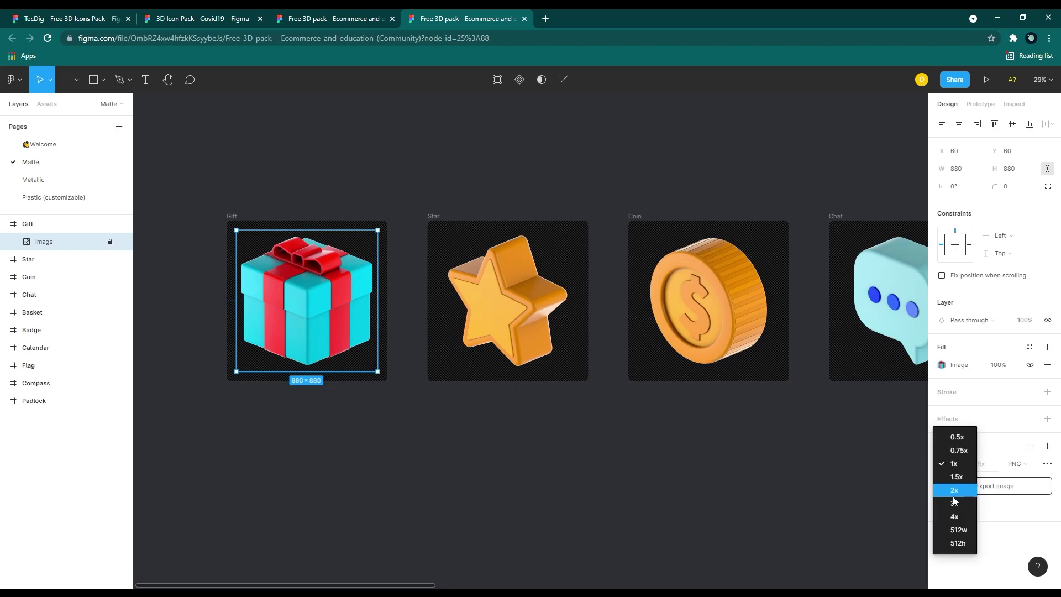
left_click(954, 491)
left_click(1025, 468)
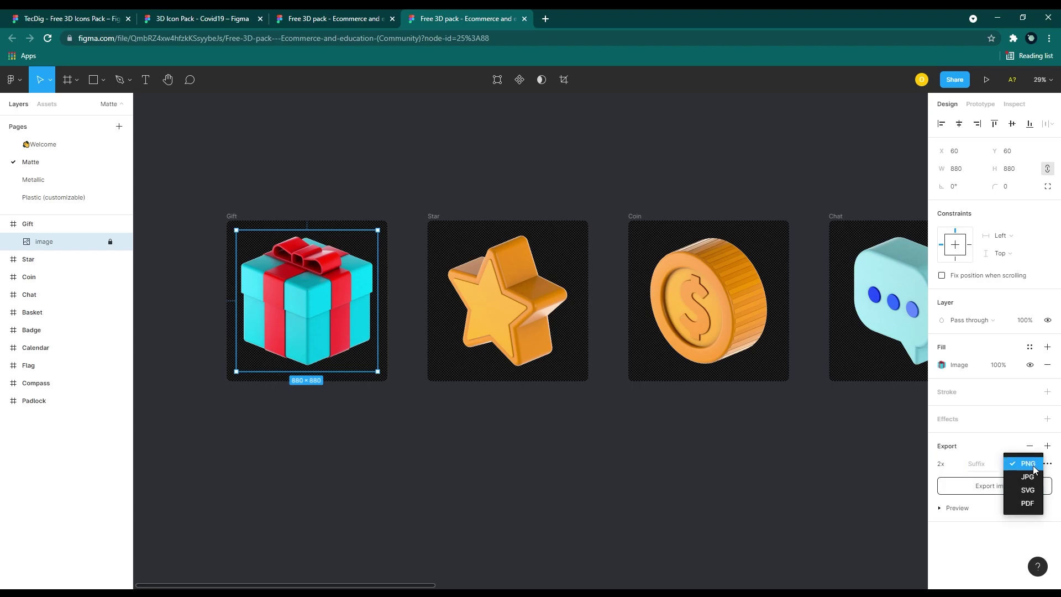
left_click(1034, 470)
left_click(957, 510)
scroll(987, 542, "down", 2)
left_click(985, 408)
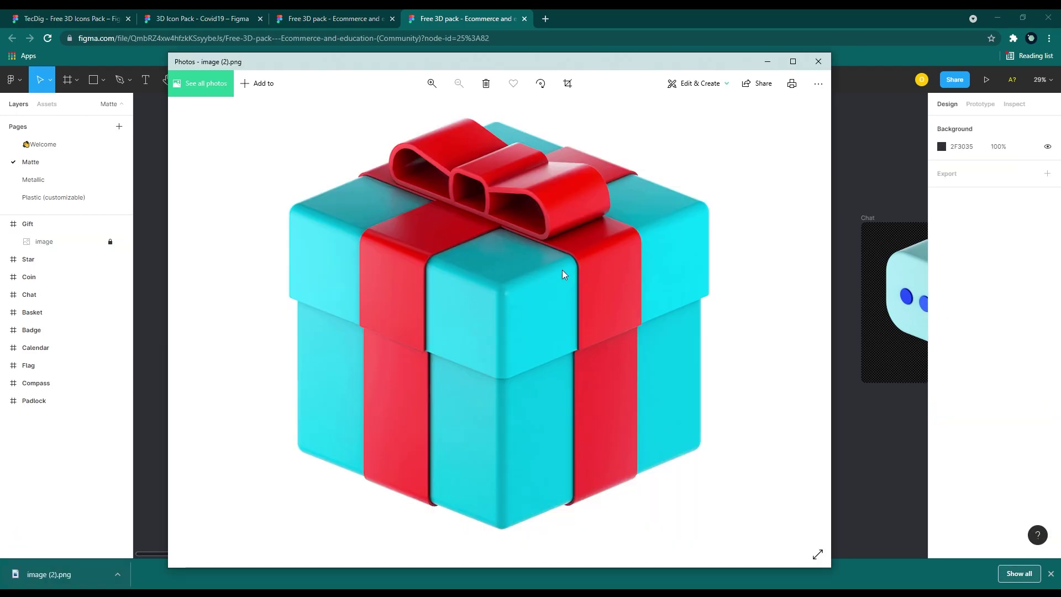
Step: Close Photos, return to the community page tab and inspect the pack title
left_click(819, 62)
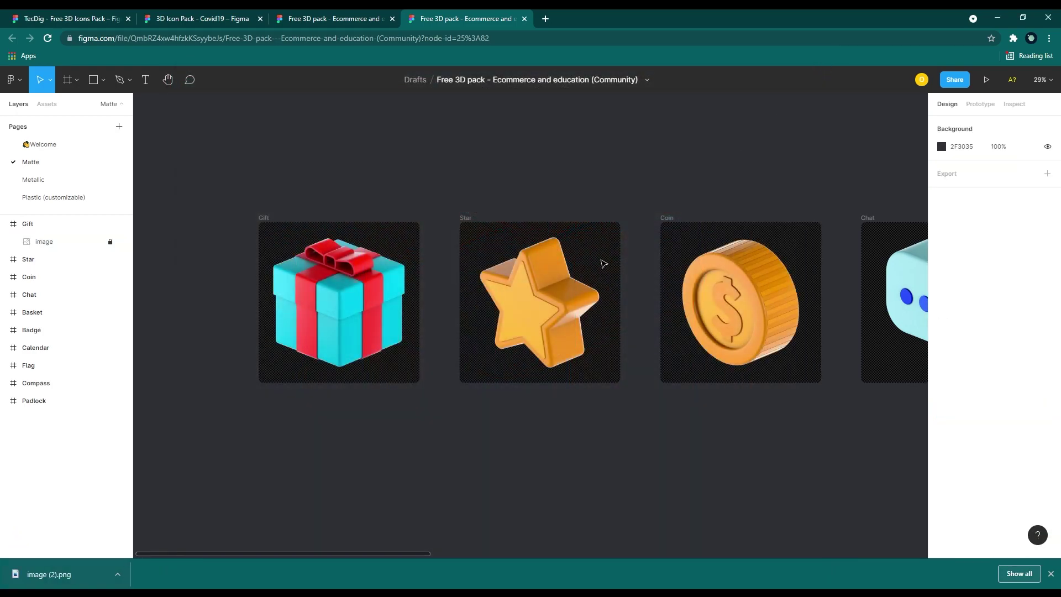
left_click(351, 21)
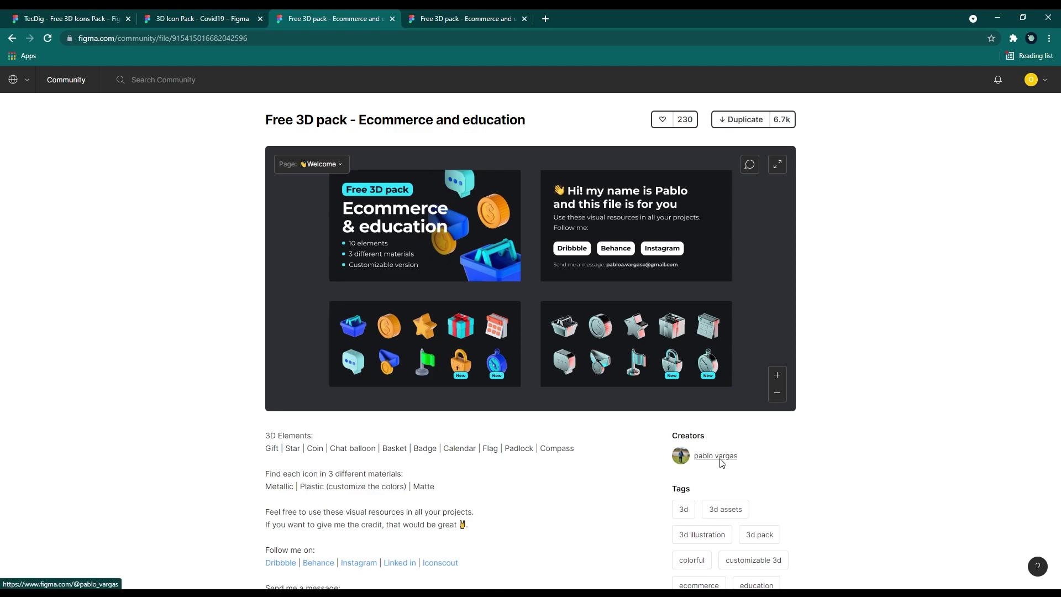
scroll(713, 439, "down", 1)
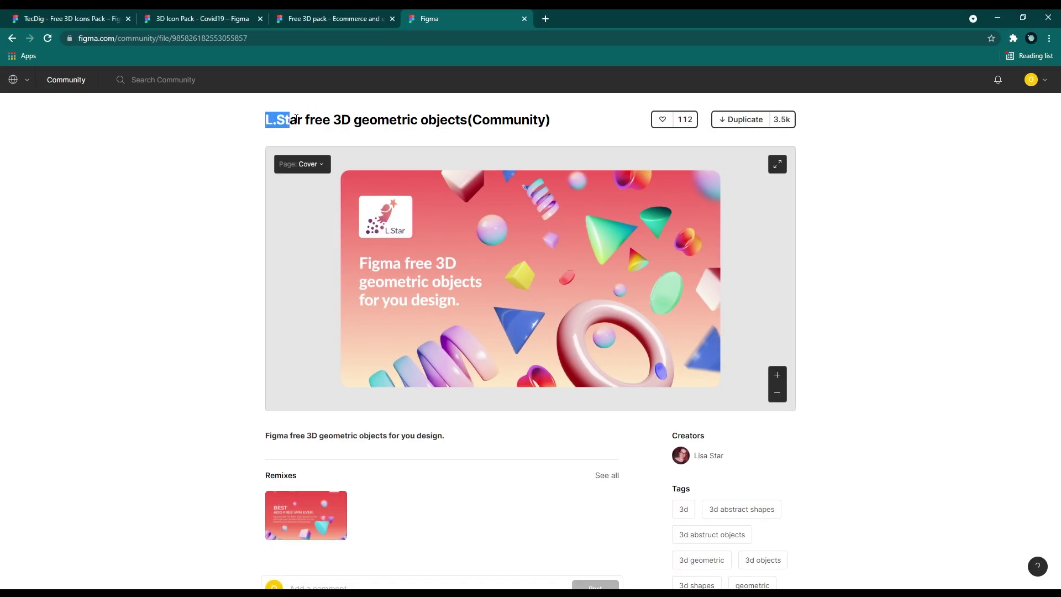
left_click_drag(300, 119, 535, 114)
left_click(581, 130)
scroll(192, 469, "down", 1)
scroll(192, 469, "up", 1)
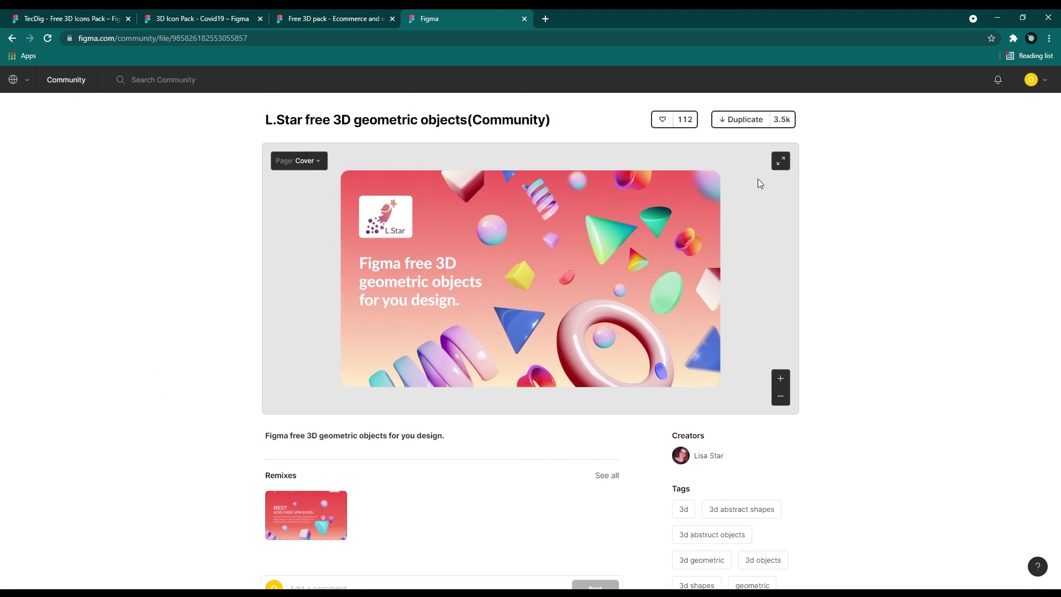
Step: Preview the pack fullscreen on its Template page, then exit fullscreen
left_click(780, 160)
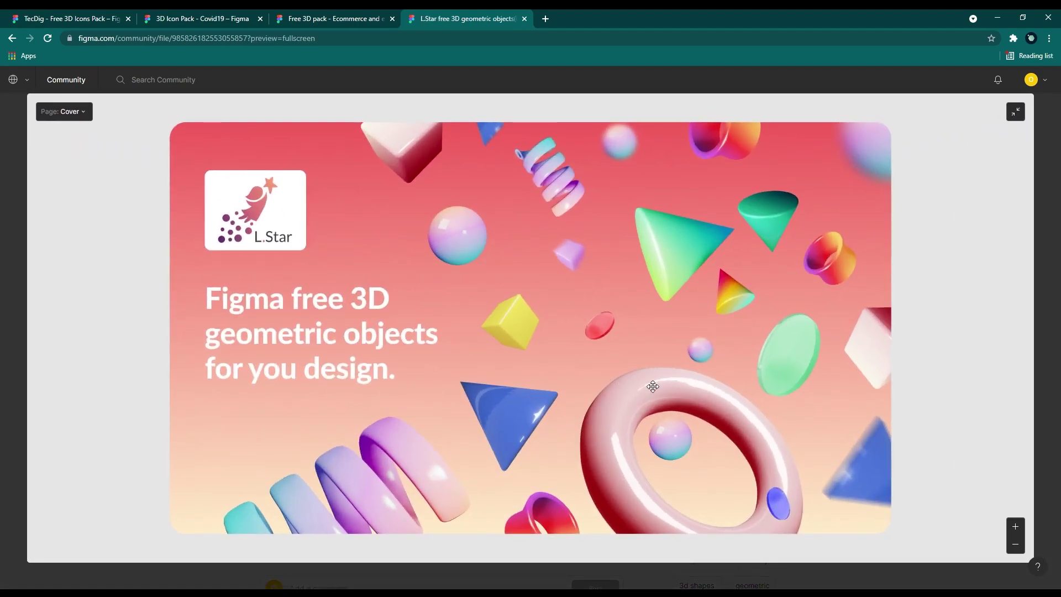
left_click_drag(668, 386, 624, 377)
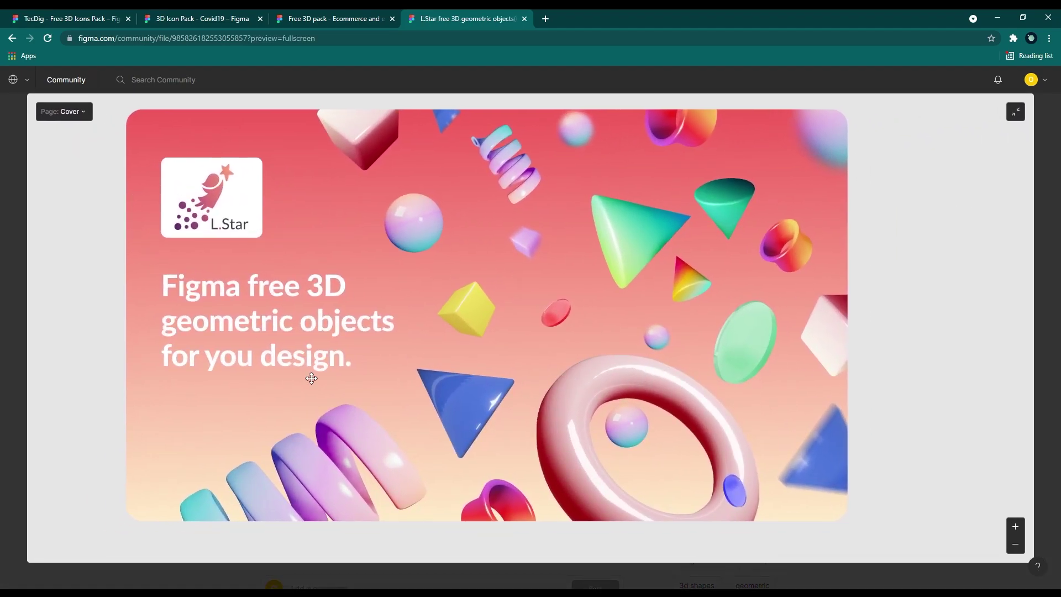
left_click(86, 116)
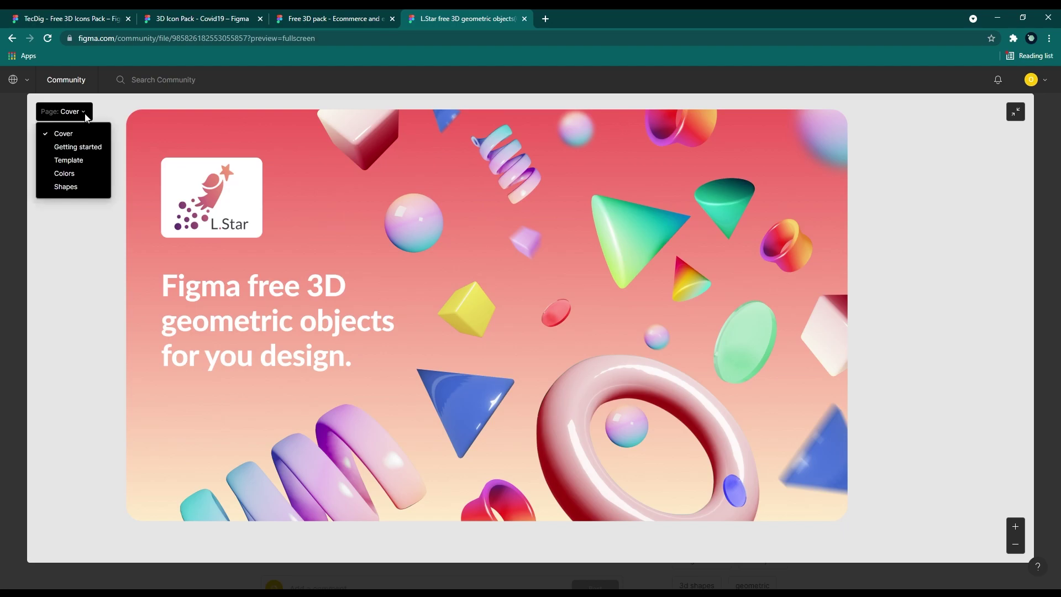
left_click(81, 163)
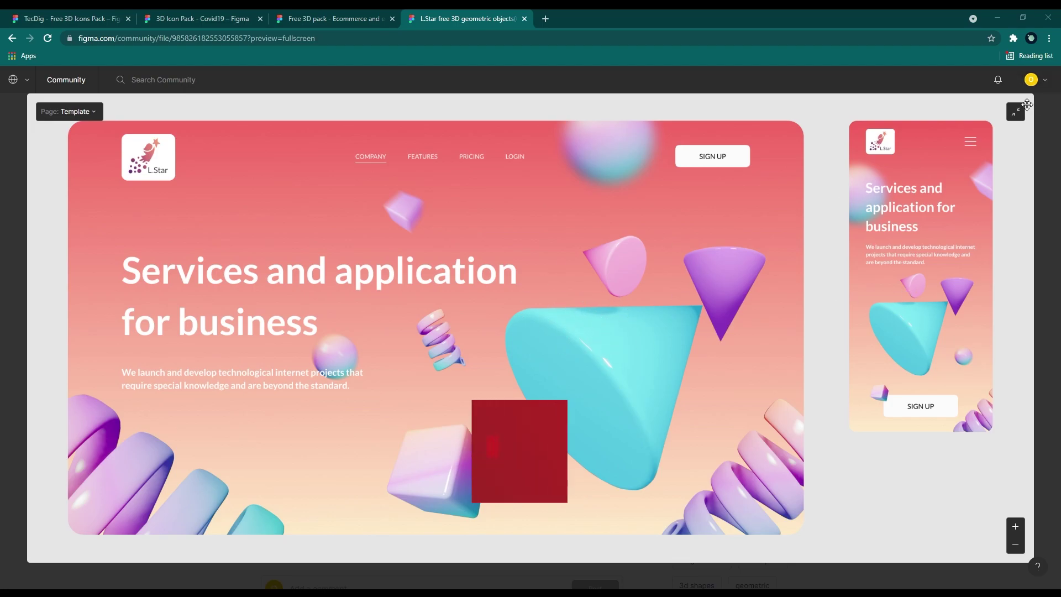
key("Escape")
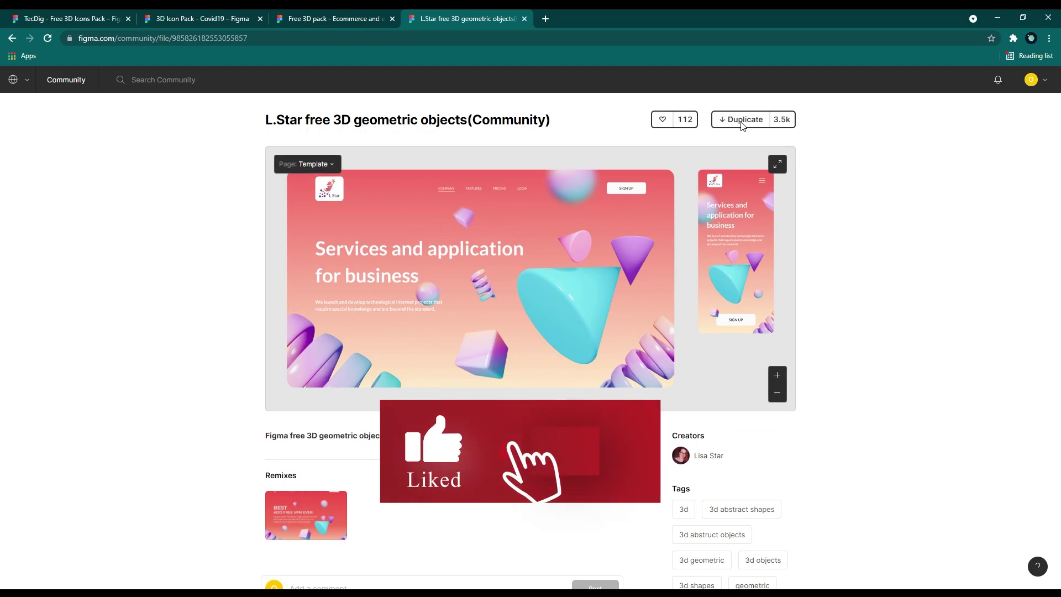
Step: Duplicate the L.Star pack to drafts and select Spiral-2 on the Shapes page
left_click(741, 120)
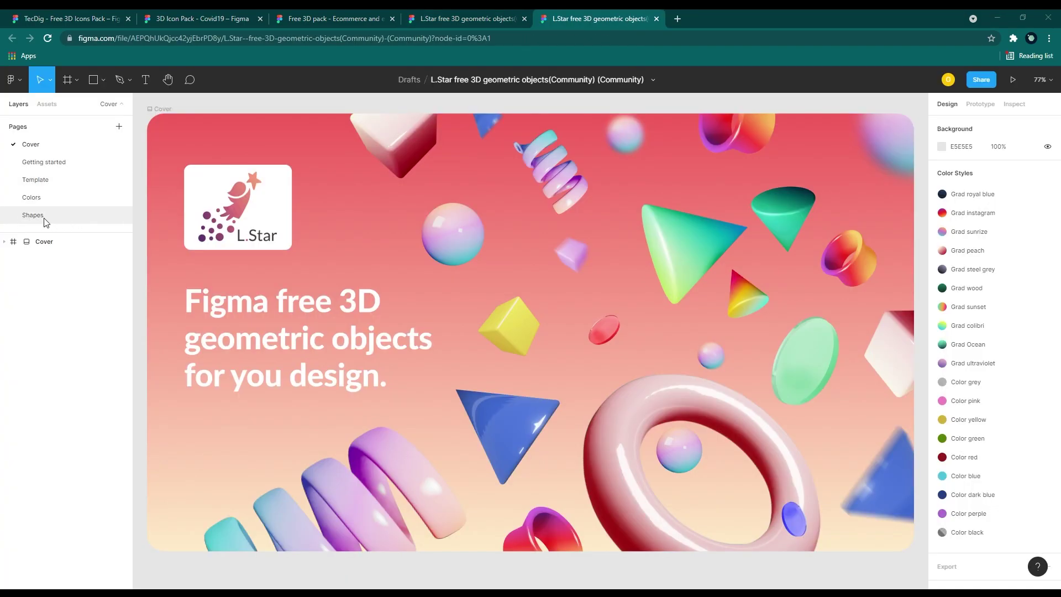
left_click(33, 214)
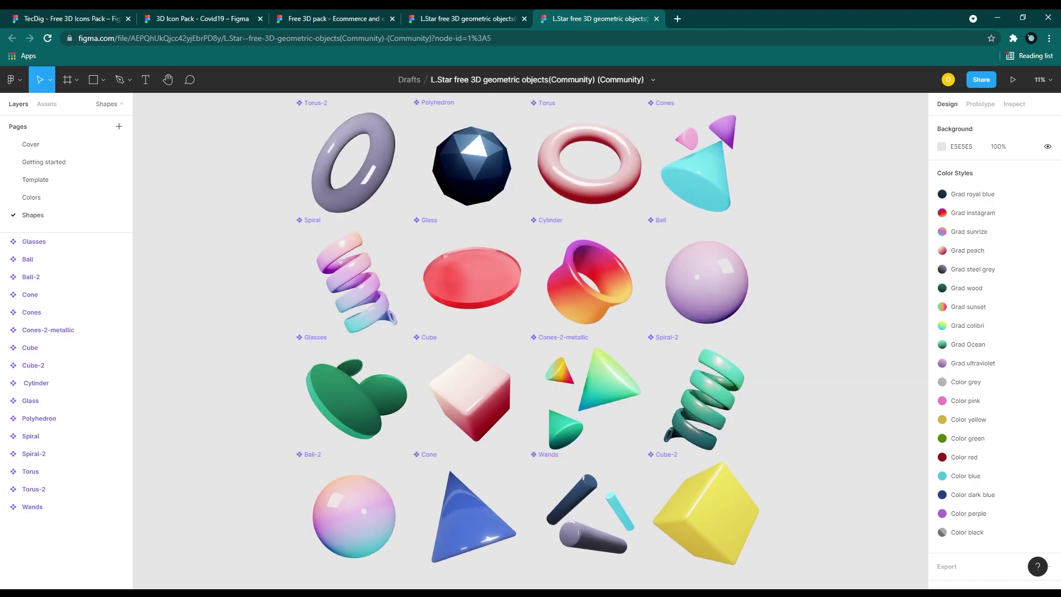
scroll(596, 373, "up", 1)
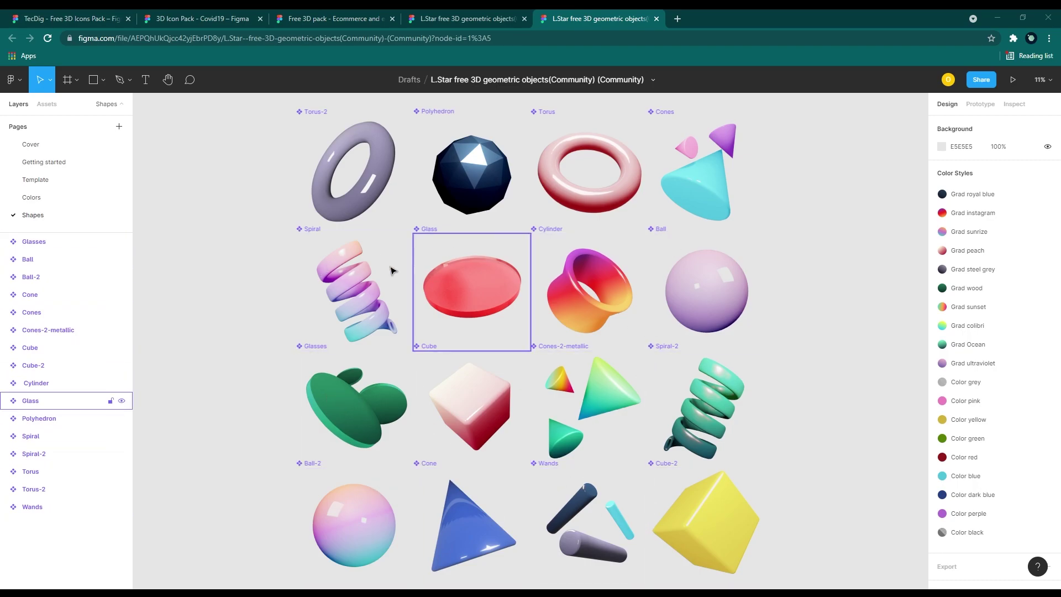
left_click(721, 408)
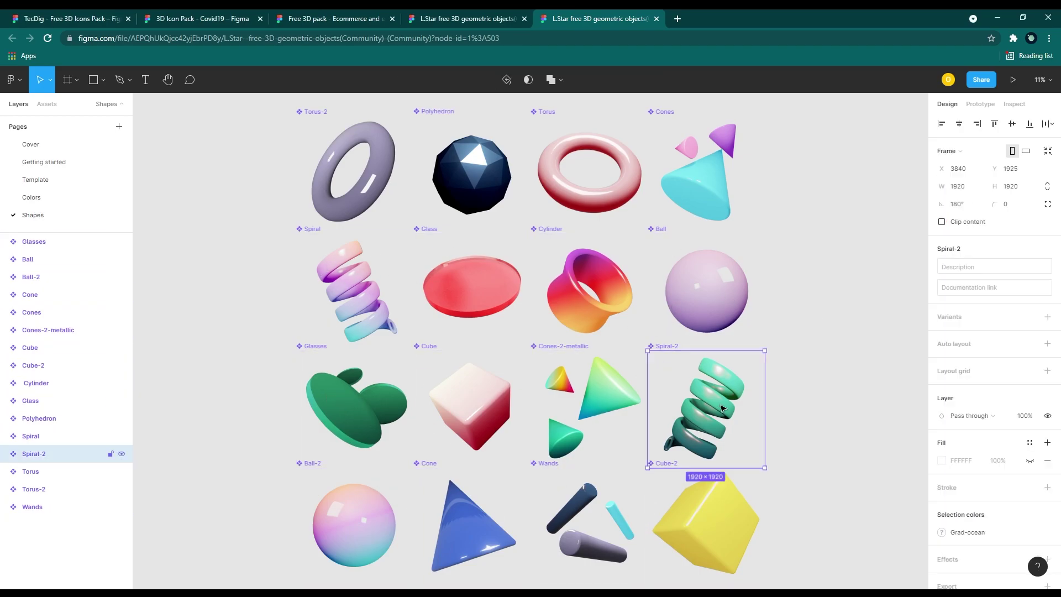
scroll(970, 530, "down", 2)
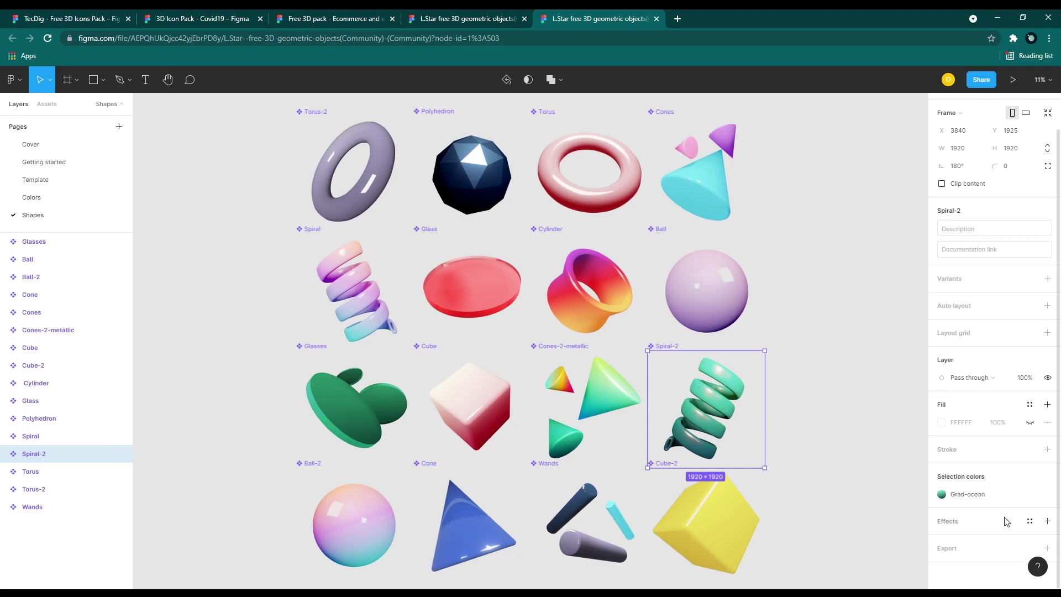
Step: Try light blue, dark blue and yellow on Spiral-2, then apply Grad sunset
left_click(968, 498)
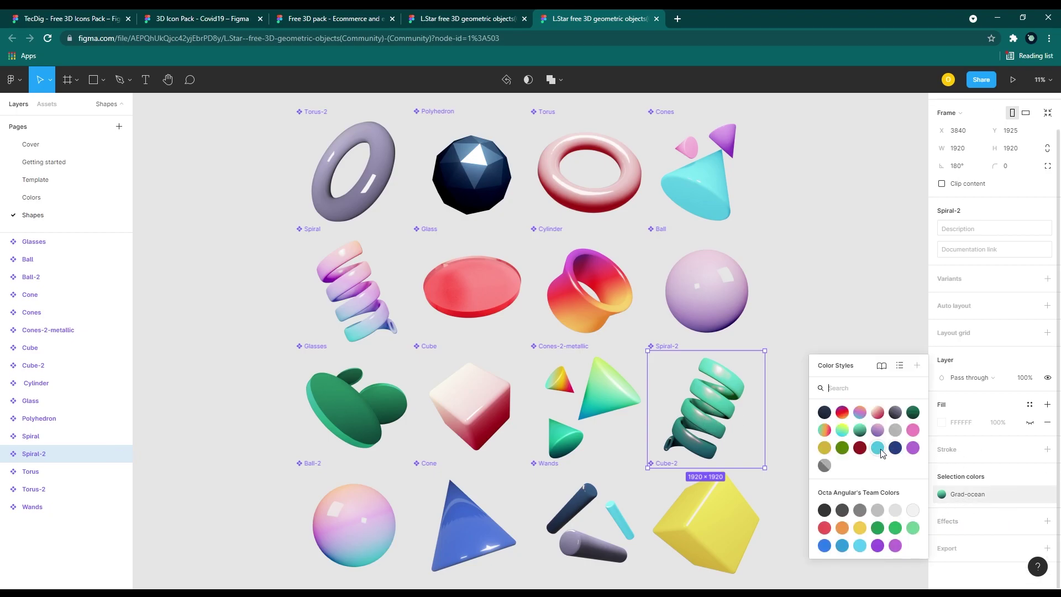
left_click(878, 448)
left_click(946, 495)
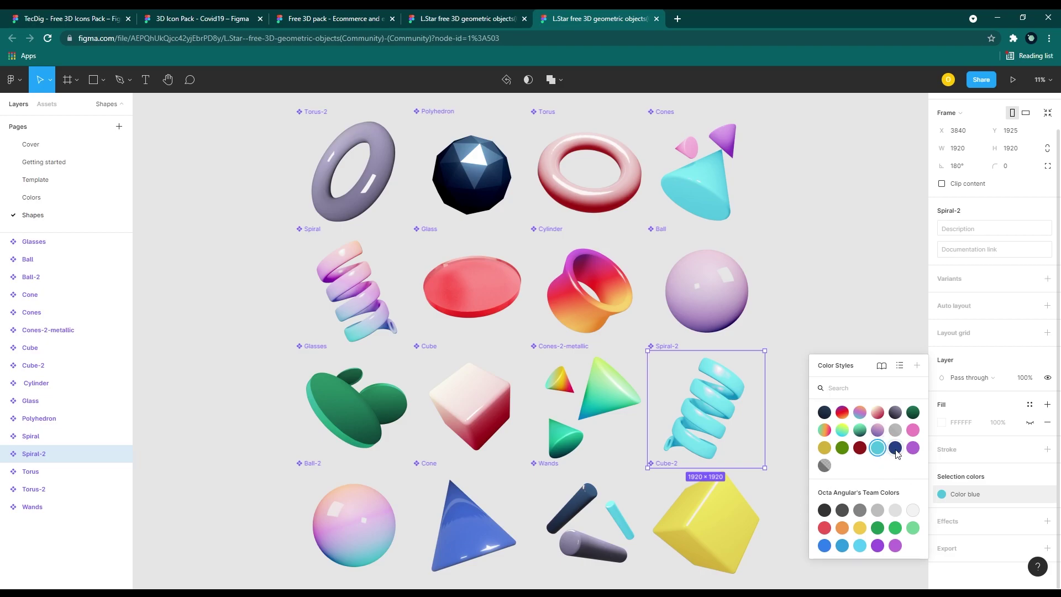
left_click(895, 449)
left_click(966, 495)
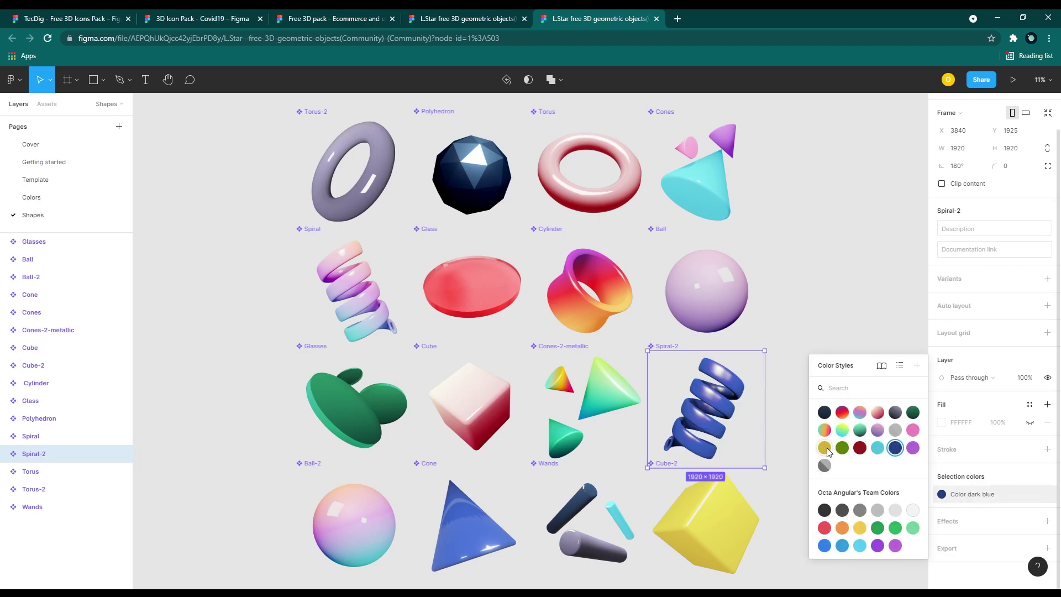
left_click(824, 447)
left_click(972, 491)
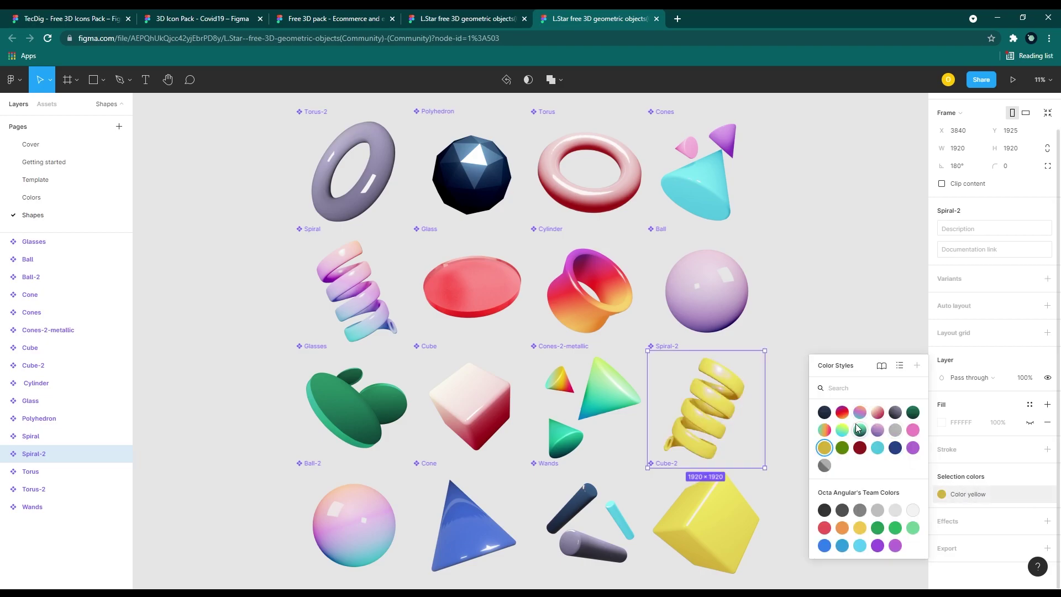
left_click(842, 507)
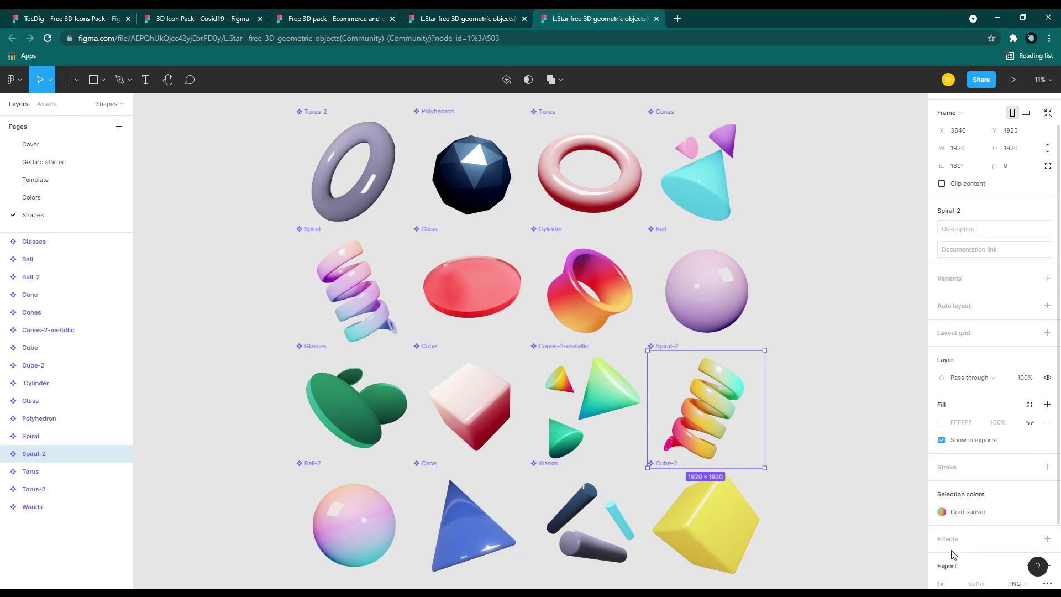
scroll(1023, 539, "down", 2)
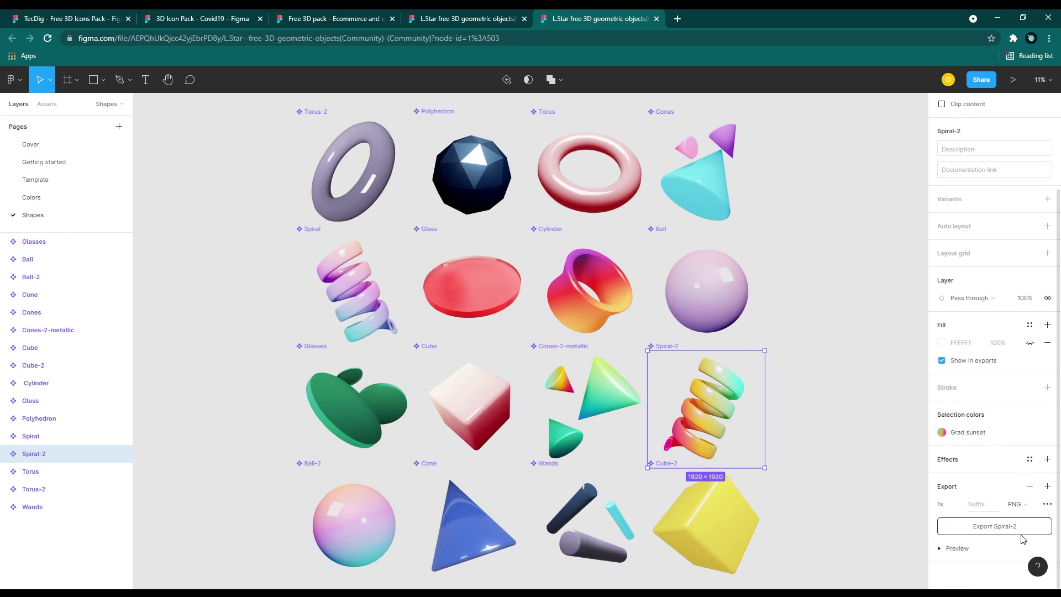
Step: Set Spiral-2's export to 4x scale and PNG format
left_click(959, 505)
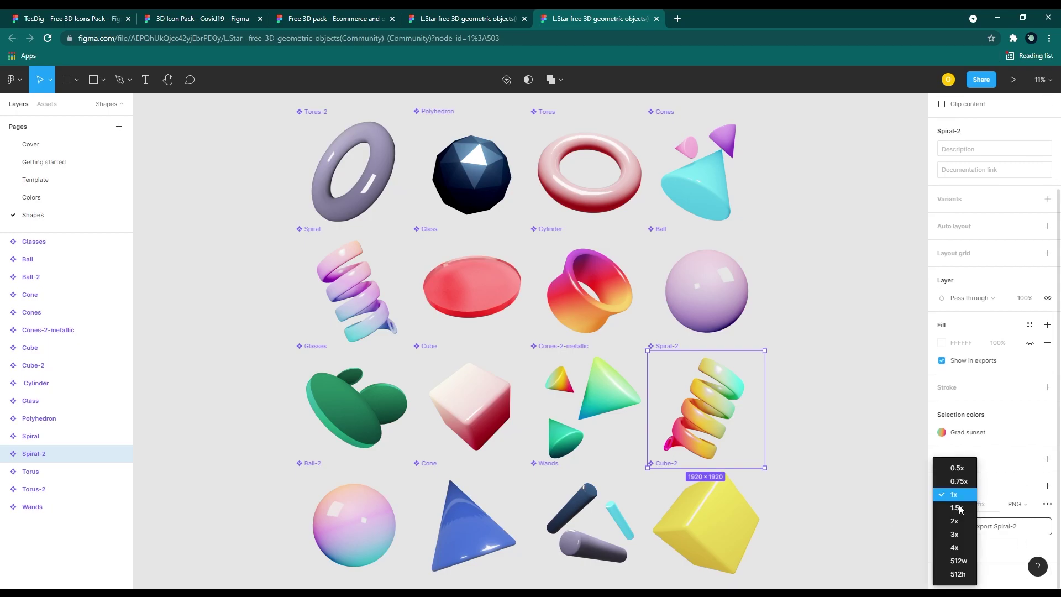
left_click(956, 549)
left_click(1016, 503)
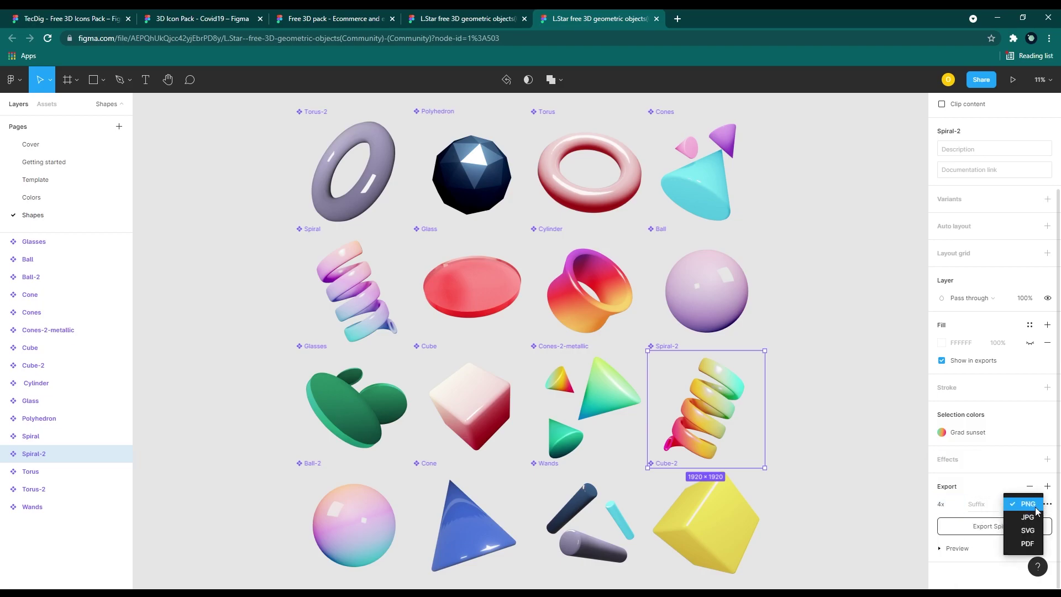
left_click(985, 549)
scroll(985, 553, "down", 3)
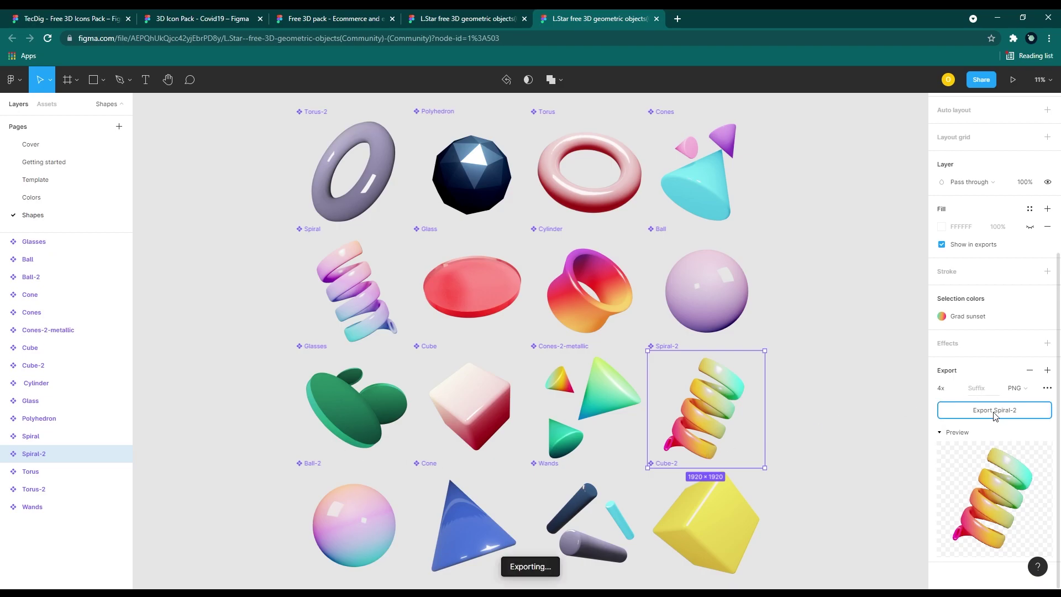
Step: View the exported Spiral-2.png in Photos, close it, and switch to the BlackGold community tab
left_click(55, 579)
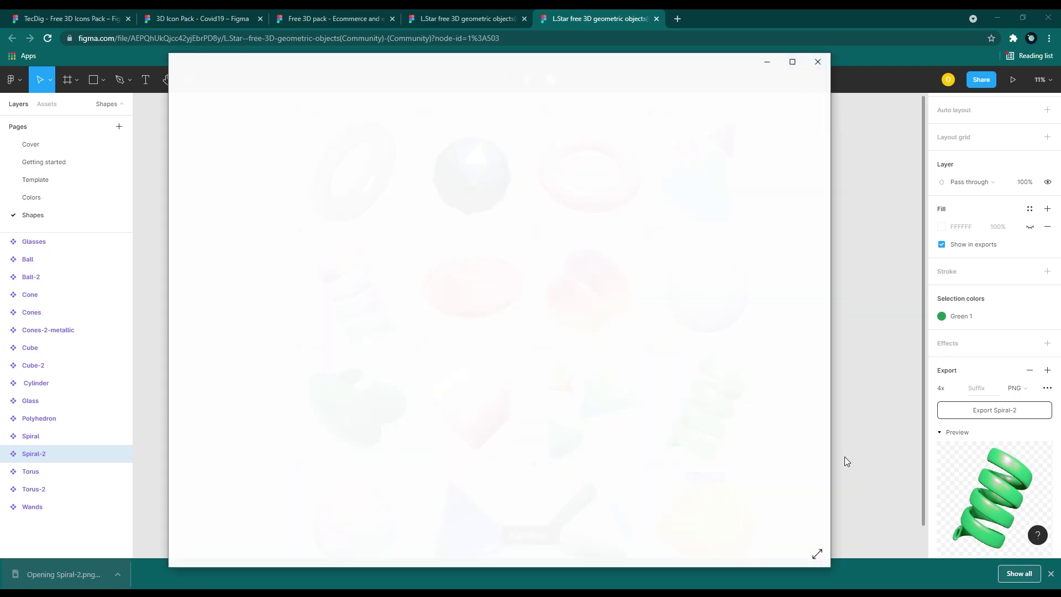
left_click(768, 64)
left_click(481, 19)
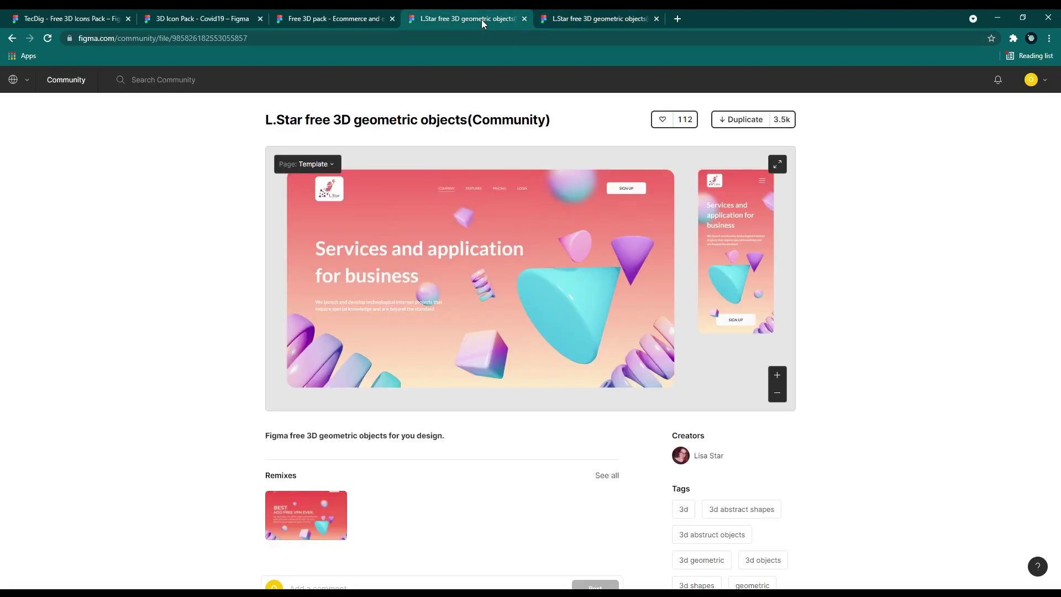
scroll(705, 358, "down", 2)
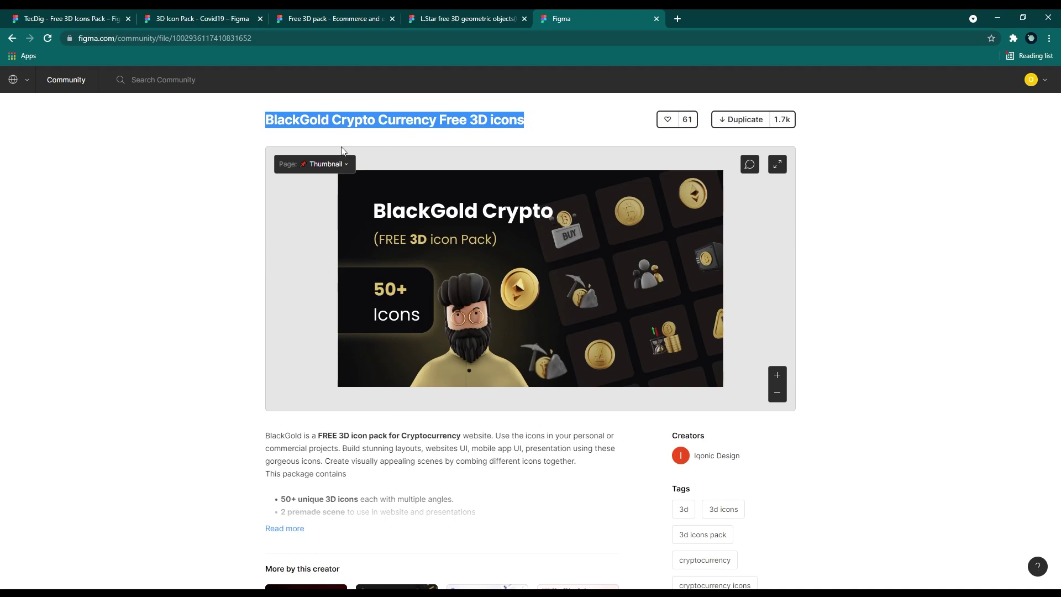
Step: Read the BlackGold pack's full description and highlight its package contents list
left_click(226, 217)
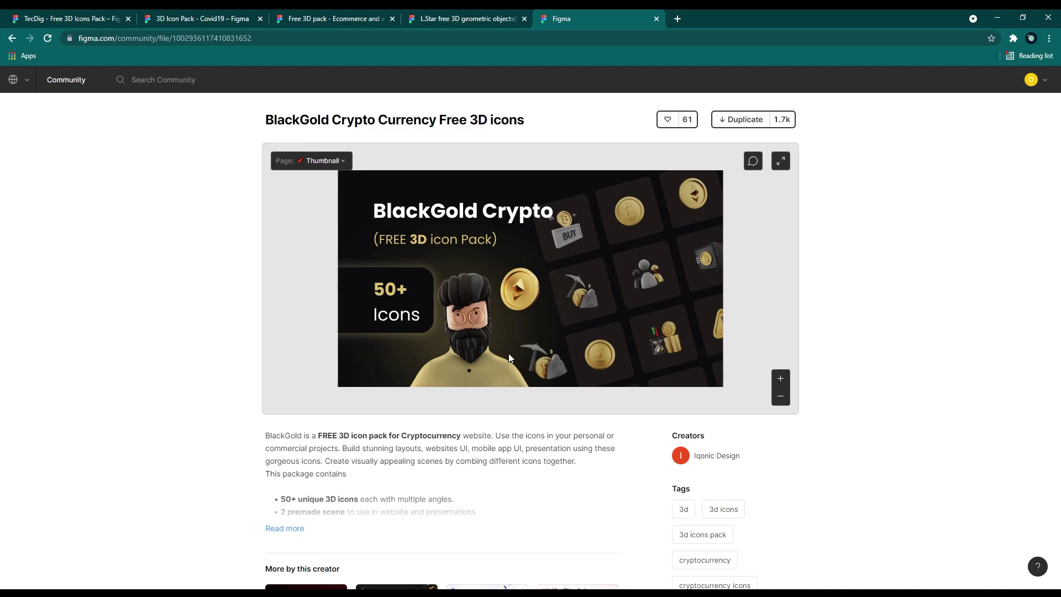
scroll(508, 353, "down", 2)
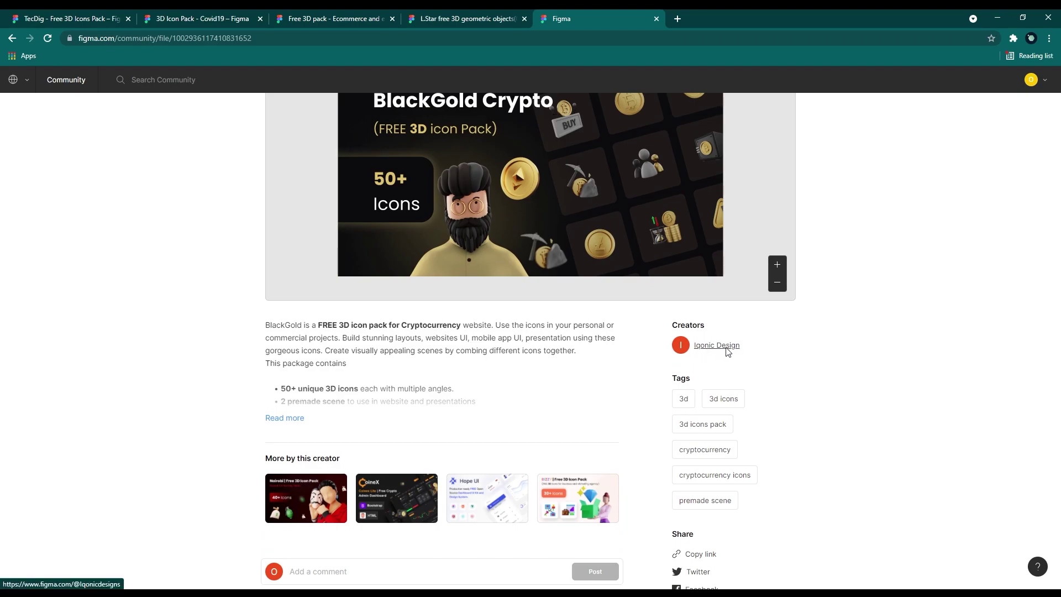
left_click(284, 421)
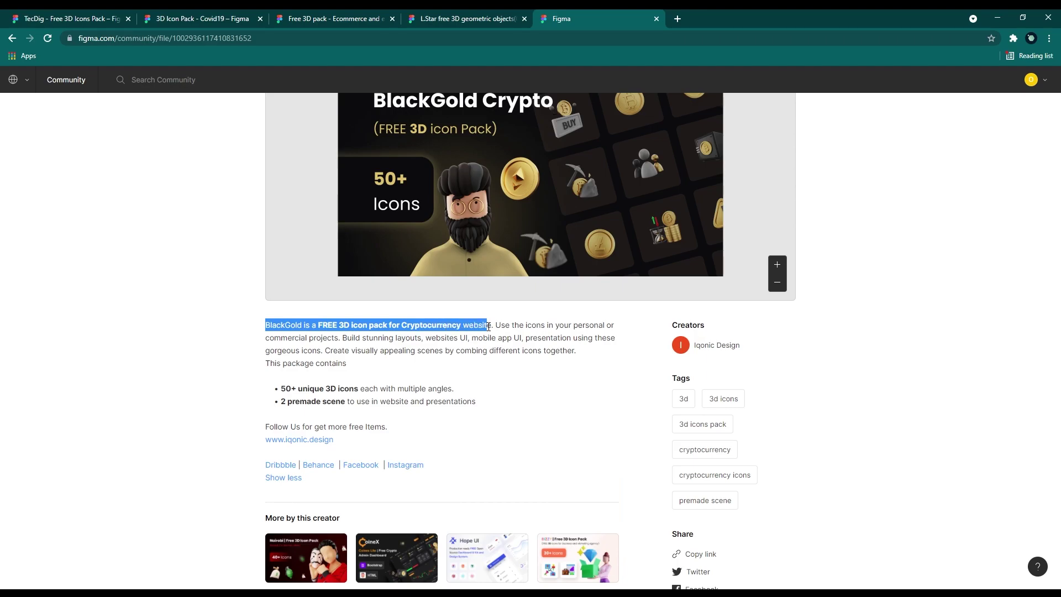
left_click(519, 405)
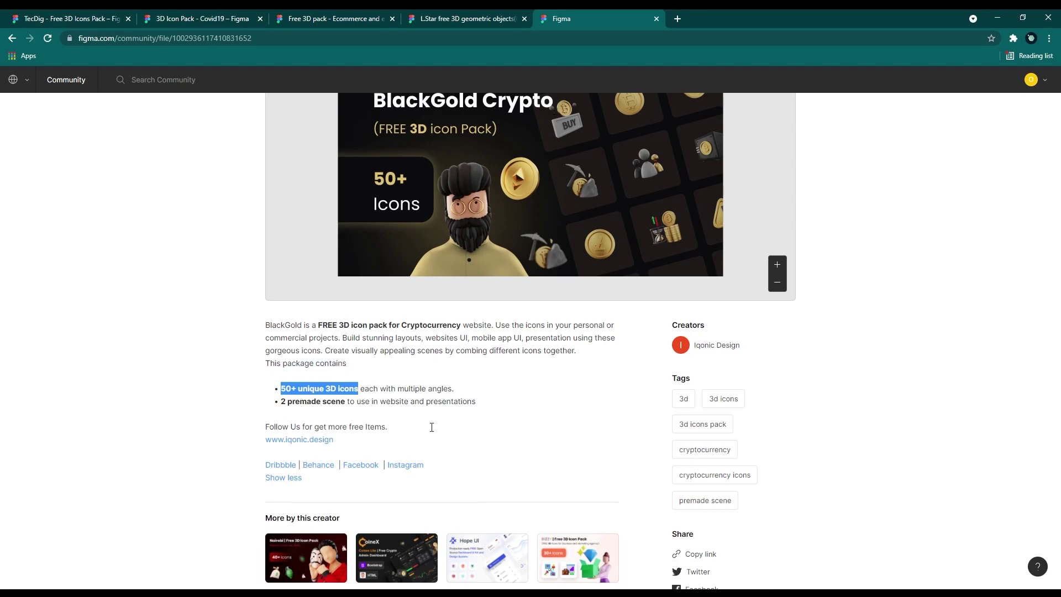
scroll(438, 428, "up", 2)
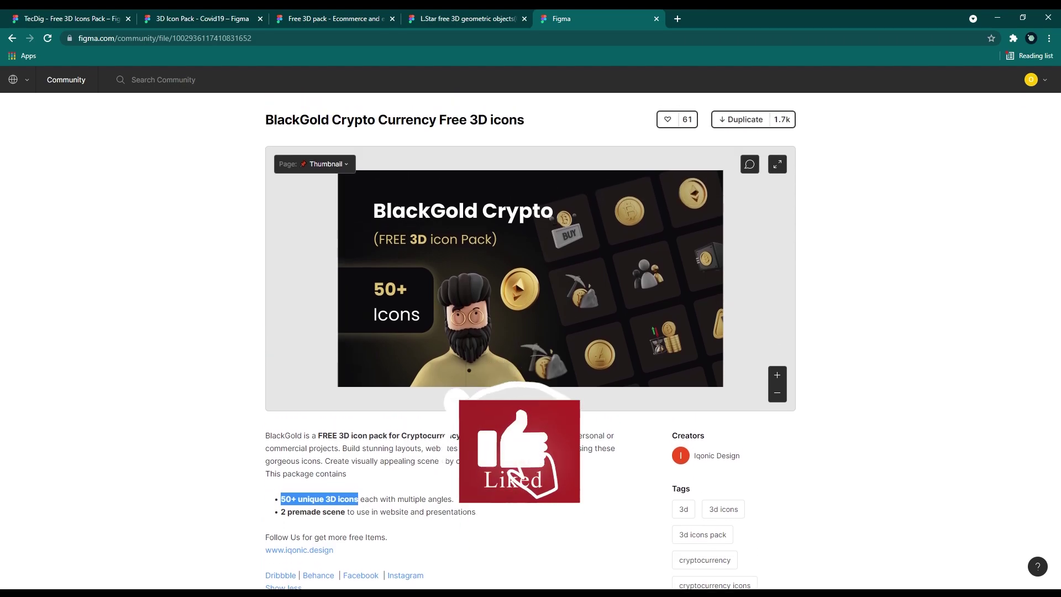
left_click_drag(389, 537, 261, 539)
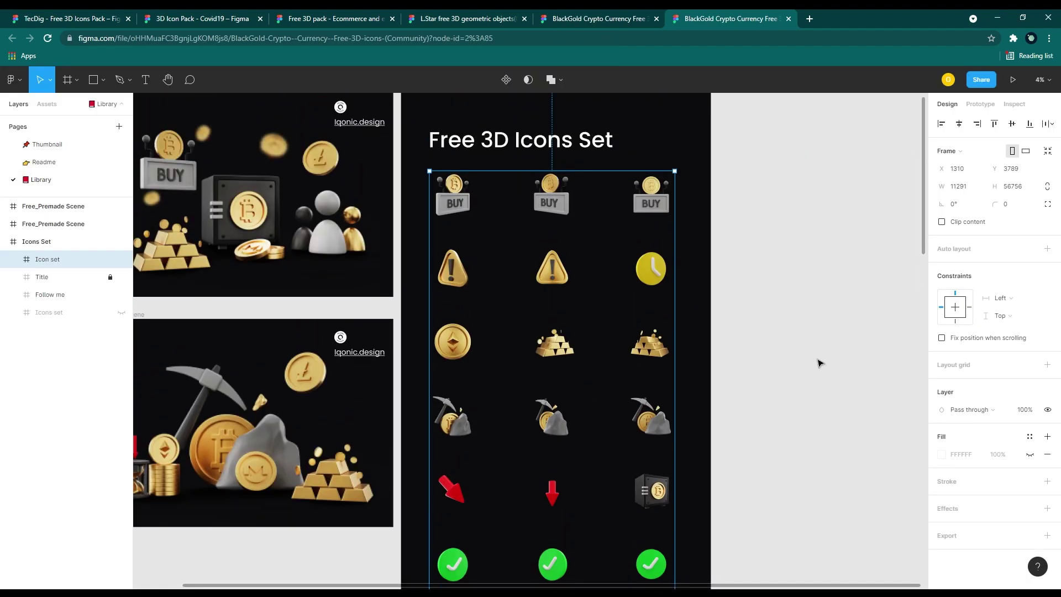
scroll(816, 361, "down", 3)
scroll(817, 361, "down", 3)
scroll(814, 361, "down", 2)
scroll(810, 361, "up", 3)
scroll(457, 232, "up", 5)
scroll(455, 233, "up", 3, "ctrl")
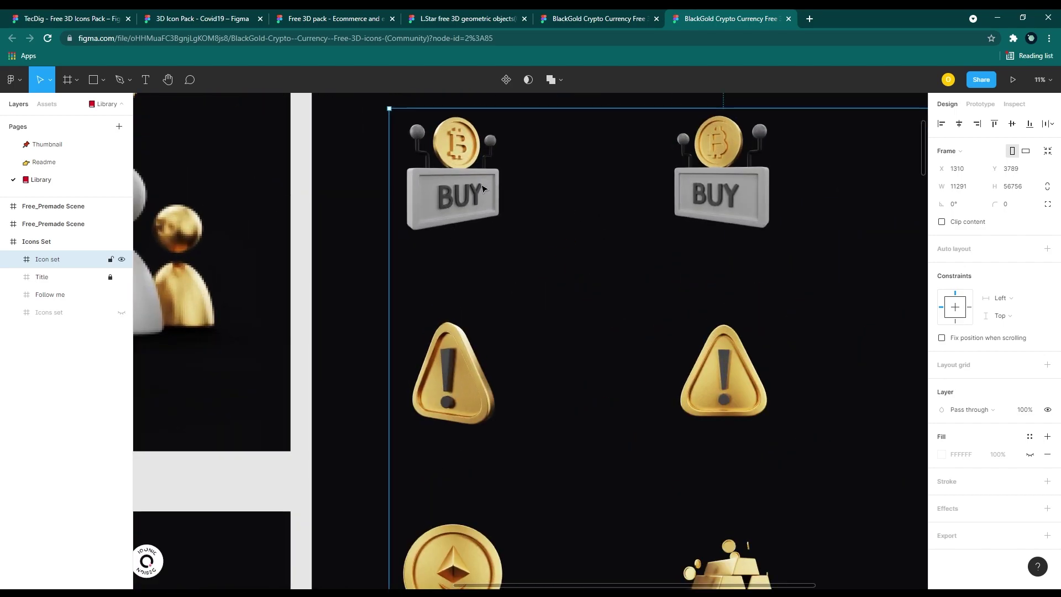
Step: Export Bitcoin Buy-1 at 1.5x scale as a PNG and open the downloaded file
left_click(469, 197)
scroll(747, 332, "up", 1)
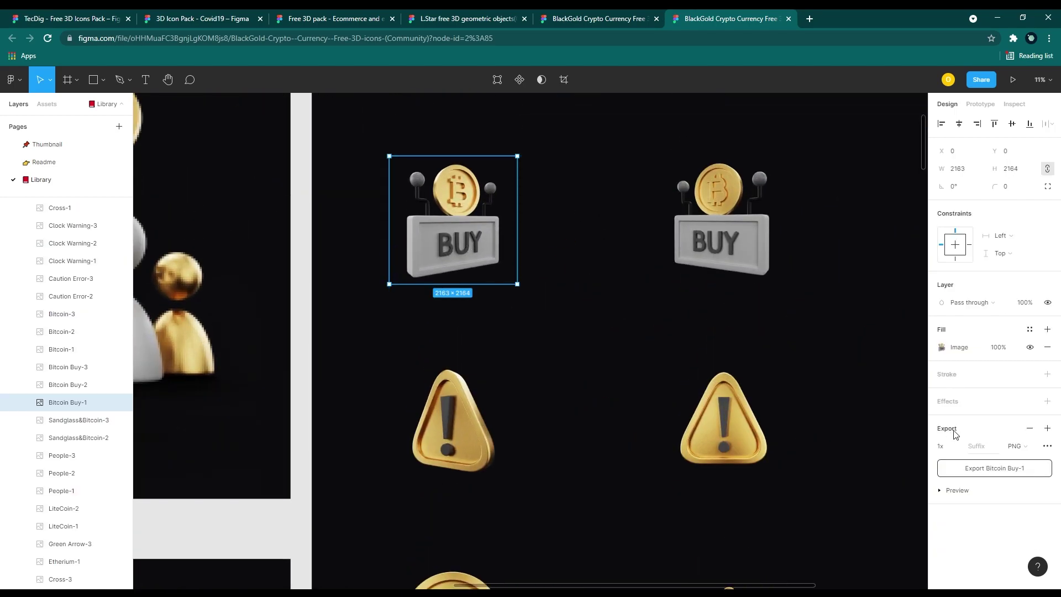
left_click(959, 448)
left_click(962, 459)
left_click(958, 490)
scroll(995, 505, "down", 1)
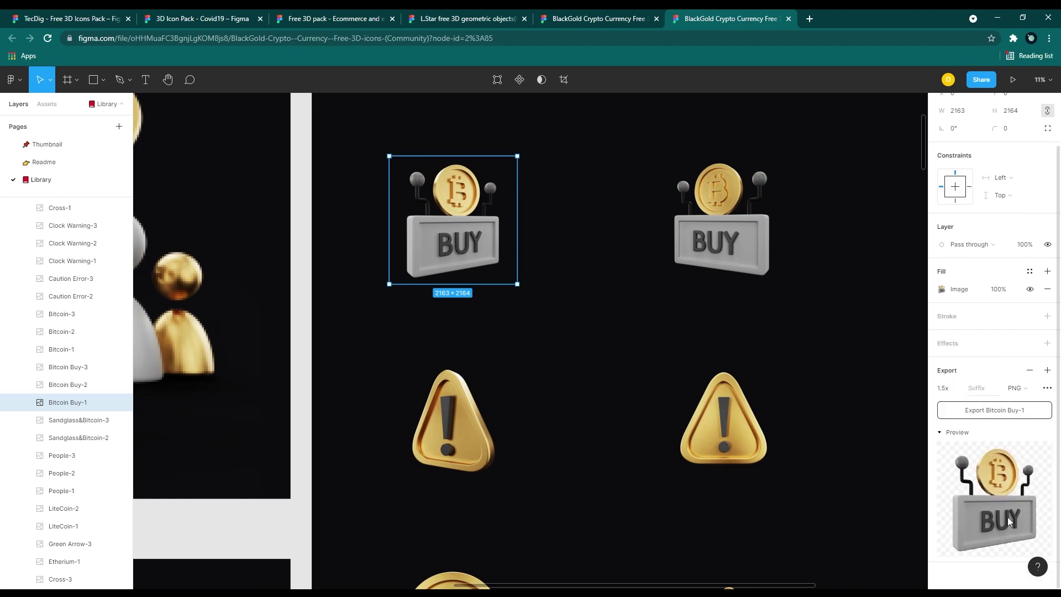
left_click(1025, 396)
left_click(1029, 395)
left_click(999, 411)
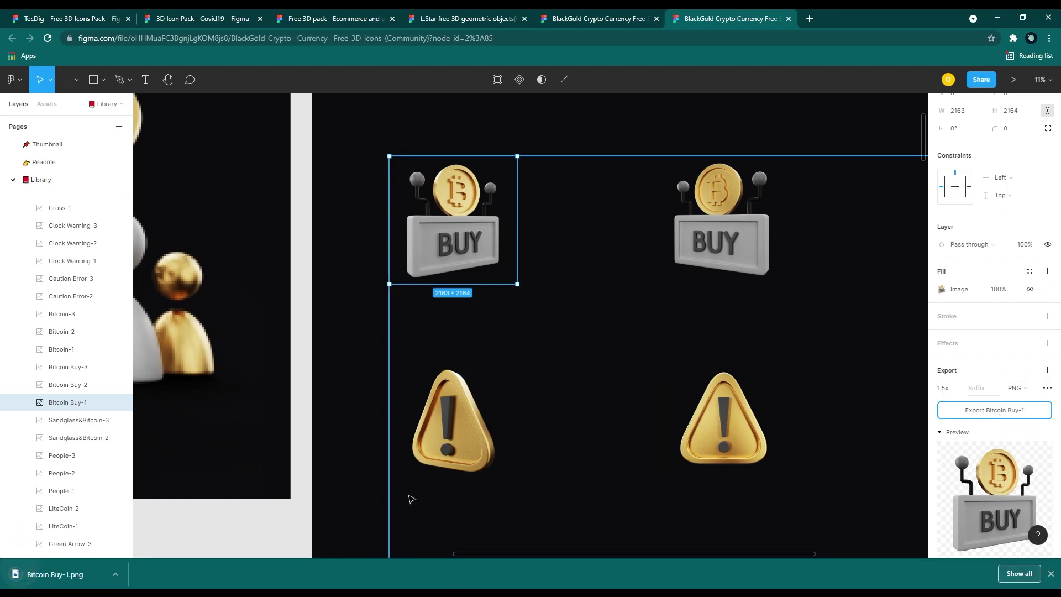
left_click(43, 581)
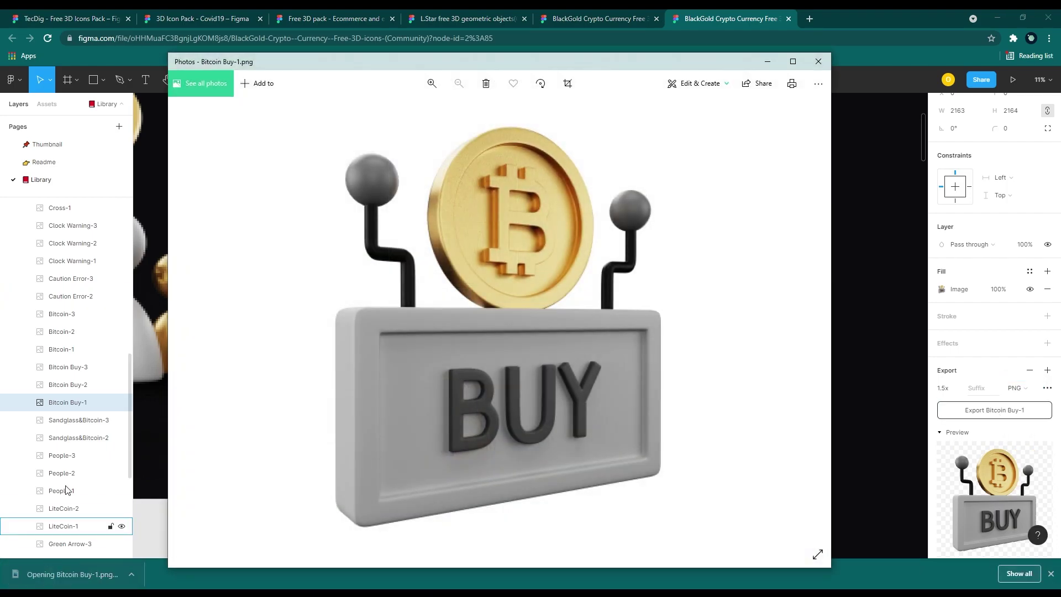